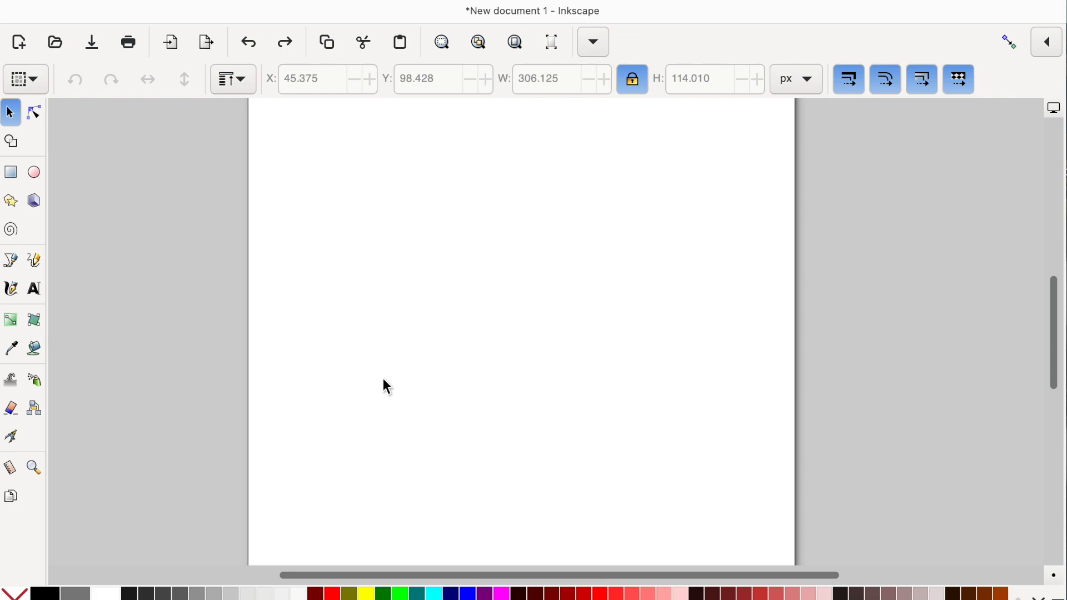
Draw a smooth S-shaped Spiro curve about 302 px wide and 58 px high across the page.
click(20, 270)
click(333, 287)
click(405, 245)
click(526, 297)
double_click(675, 281)
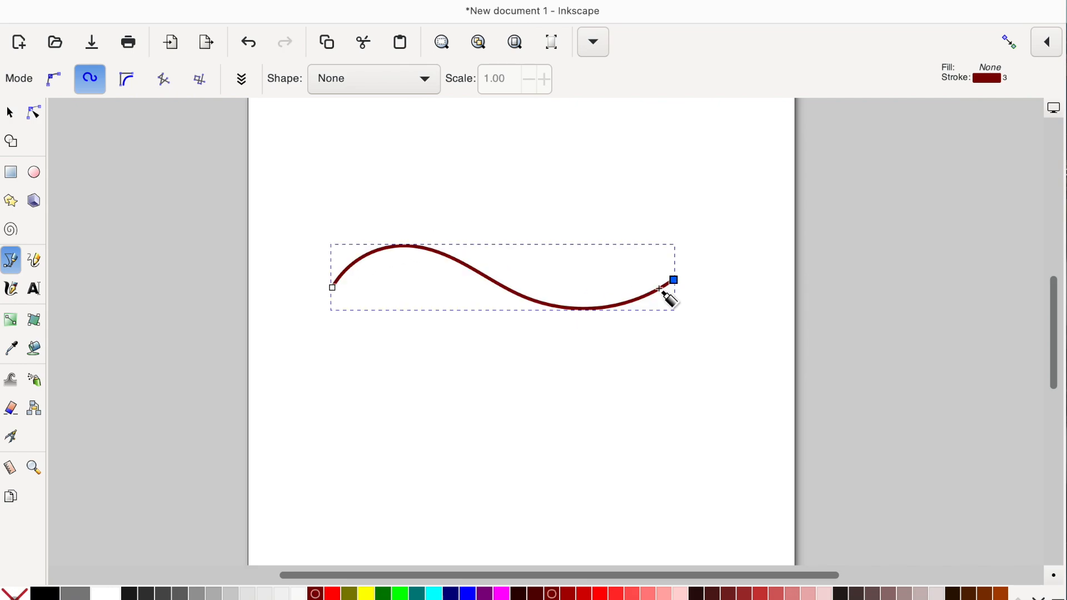
Draw an open circular arc about 111 px wide and 91 px high that crosses the wavy curve at two points.
click(466, 302)
click(501, 236)
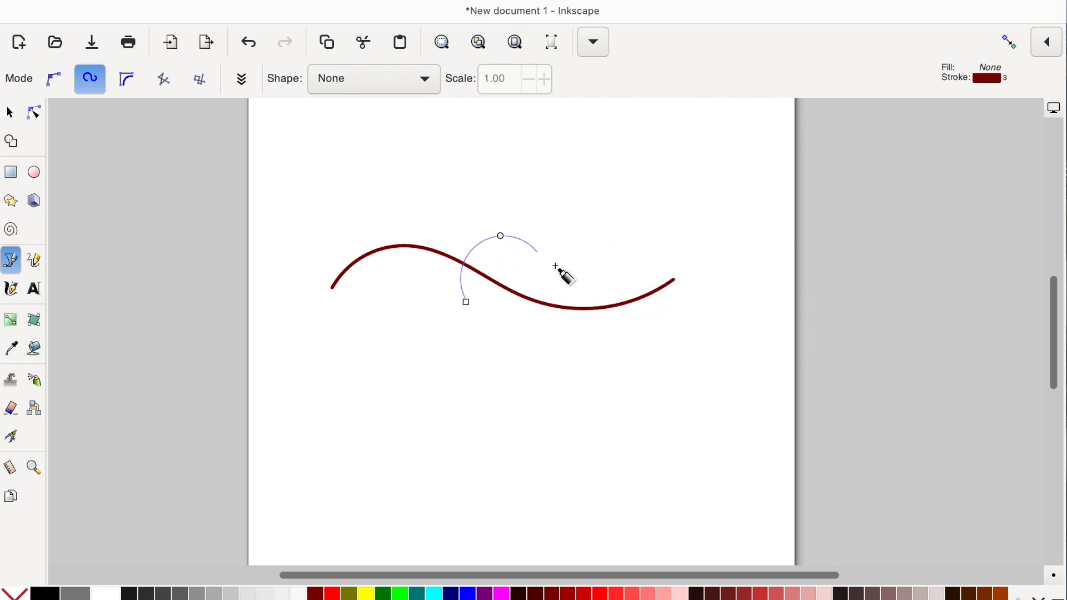
double_click(577, 332)
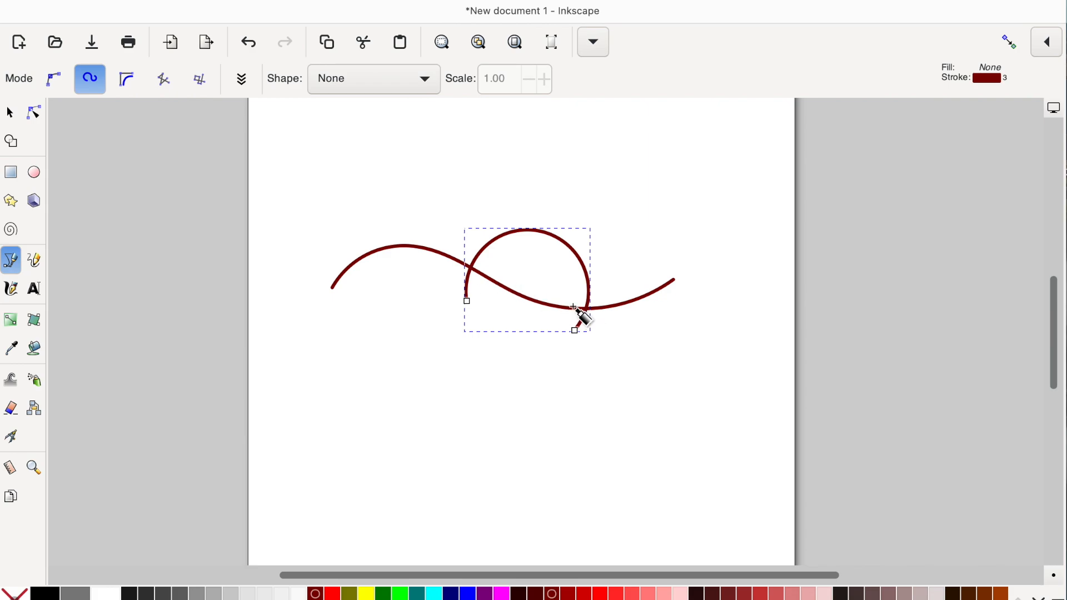
Select both the arc and the wavy curve and split the curve at the crossings with Cut Path.
click(10, 113)
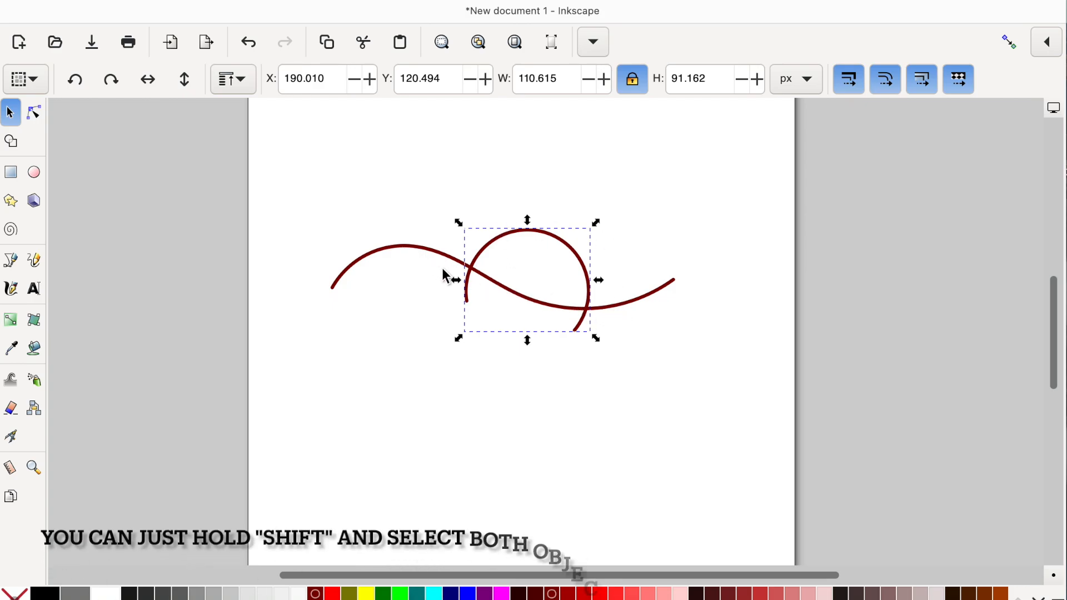
shift+click(417, 249)
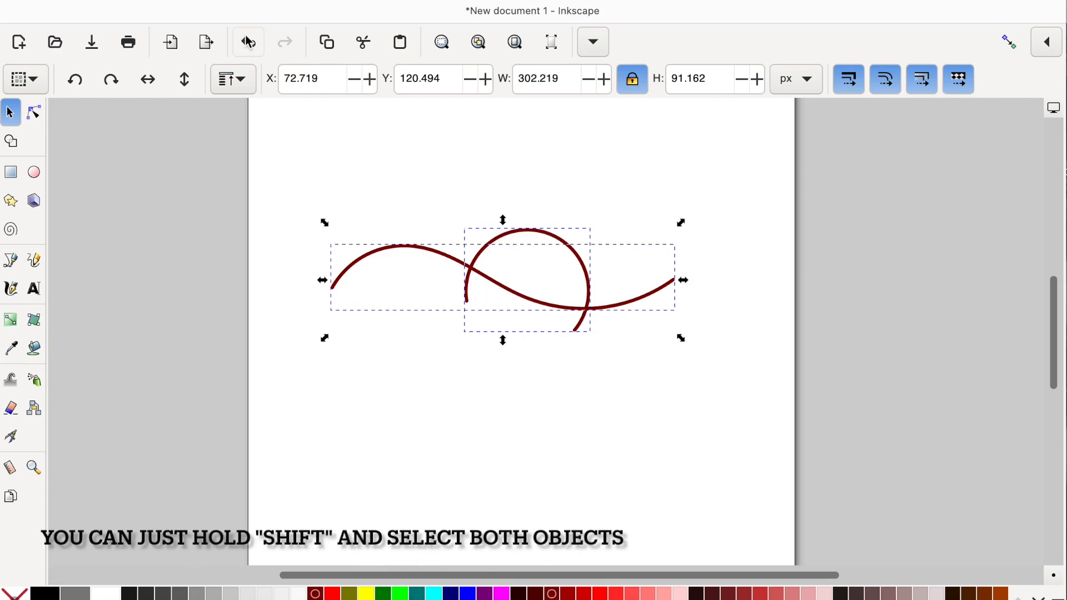
click(300, 1)
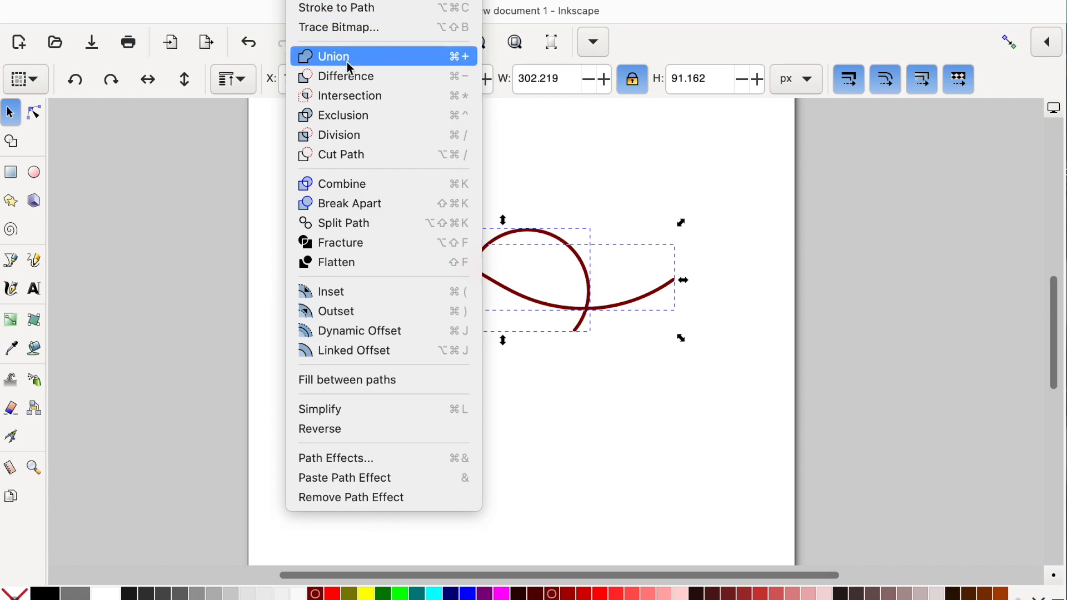
click(361, 154)
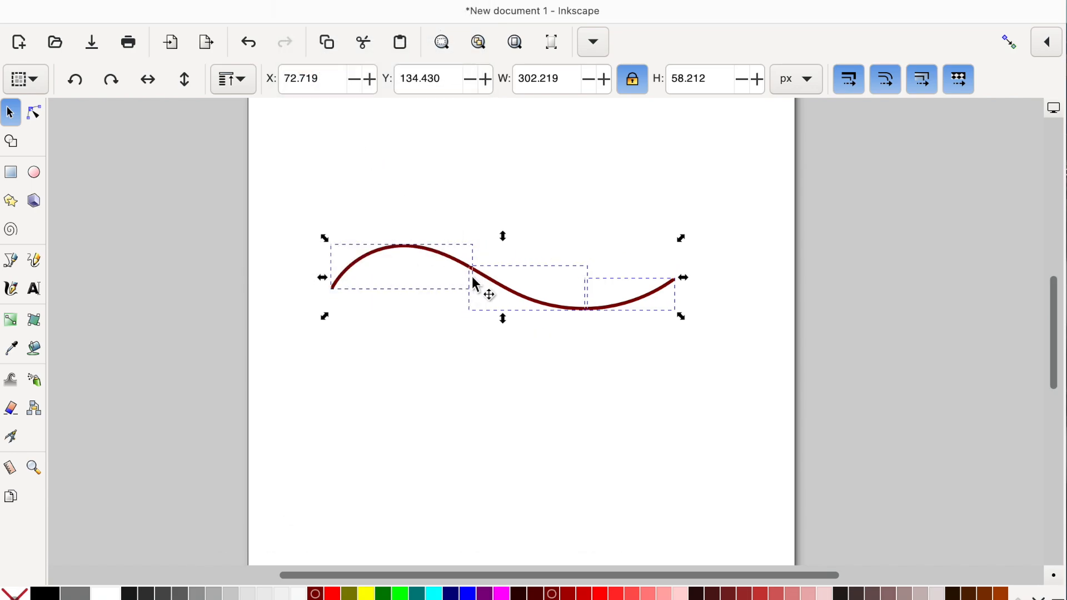
Separate the three cut segments by moving the right one outward, the middle one down and the left one up and outward.
click(615, 297)
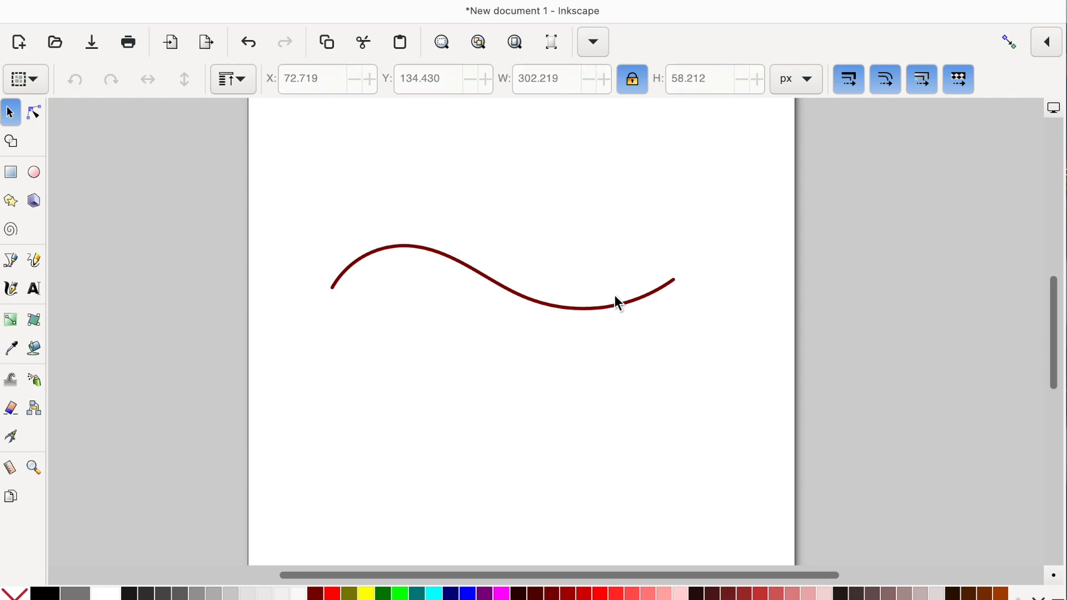
drag(615, 301, 657, 298)
drag(530, 300, 517, 333)
drag(449, 256, 426, 242)
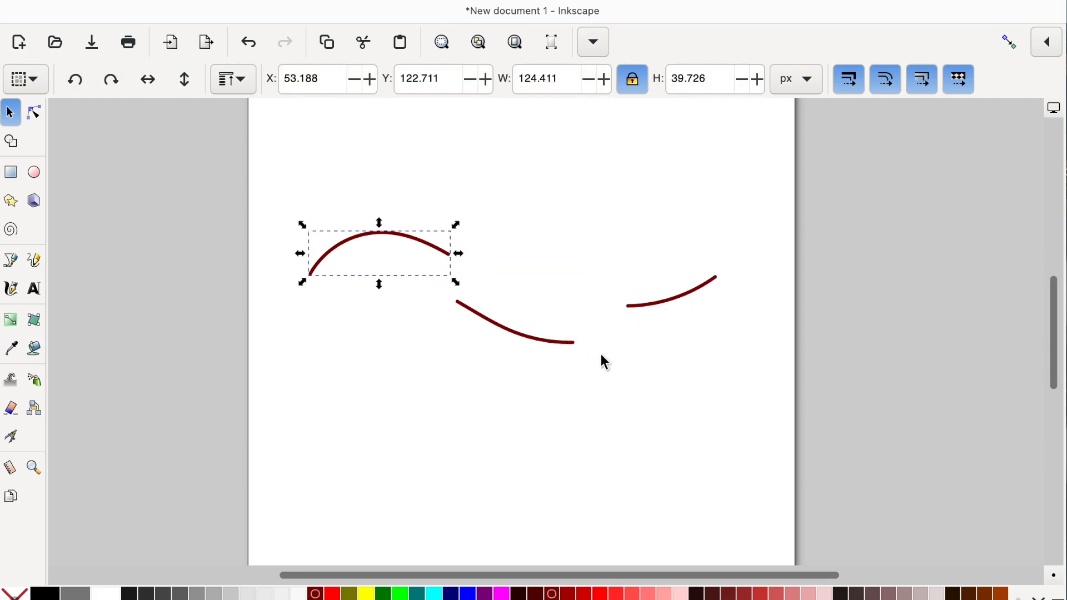
Draw a second wavy Spiro curve about 289 px wide and 44 px high below the separated segments.
key(b)
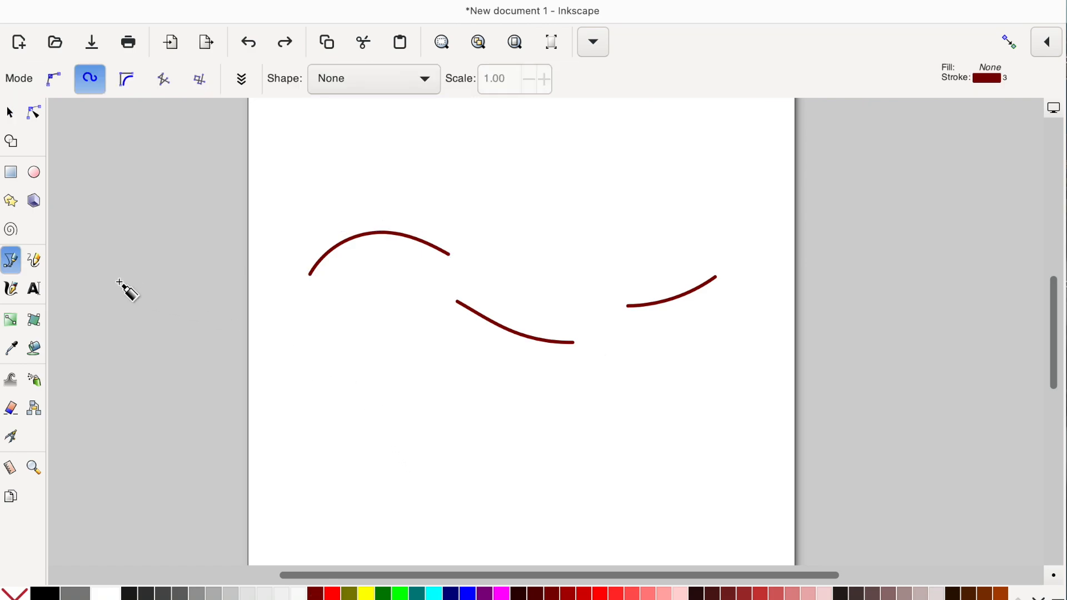
click(341, 430)
click(554, 451)
double_click(669, 420)
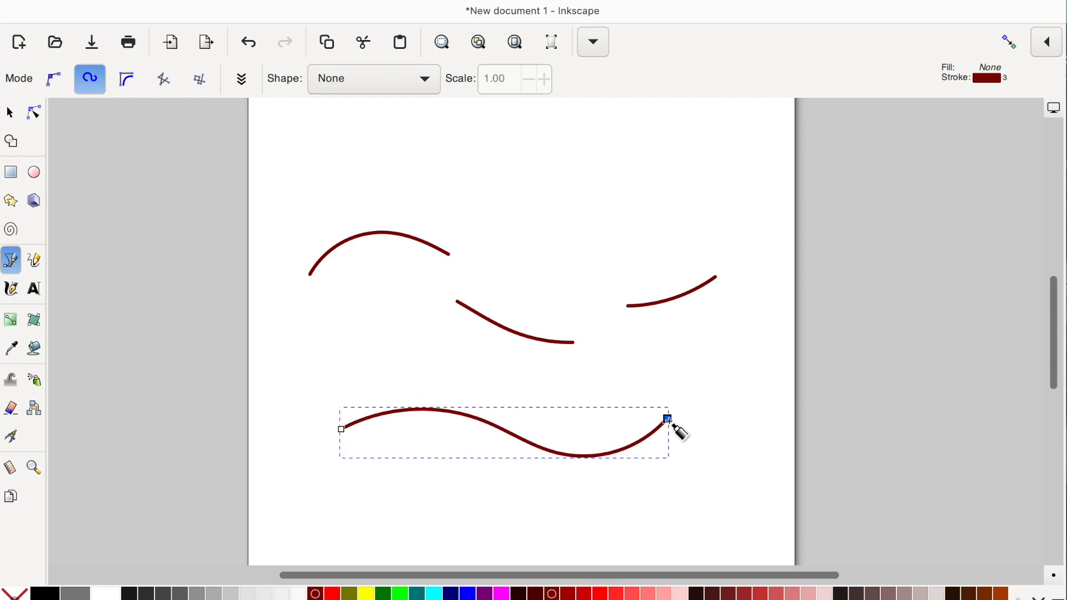
Draw an open circular arc crossing the lower wavy curve at two points.
click(443, 446)
click(470, 377)
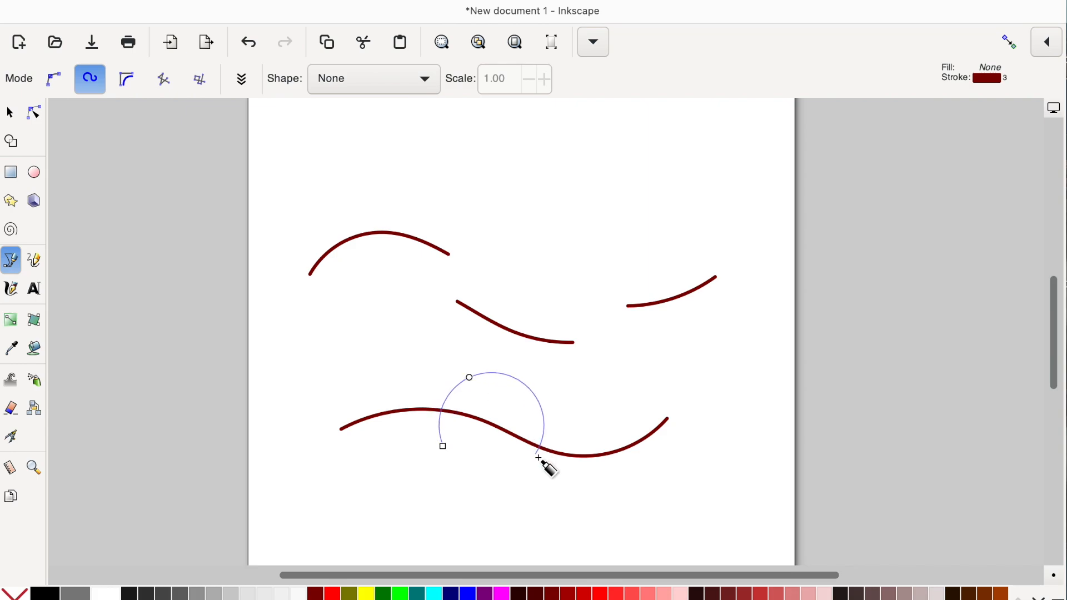
double_click(534, 479)
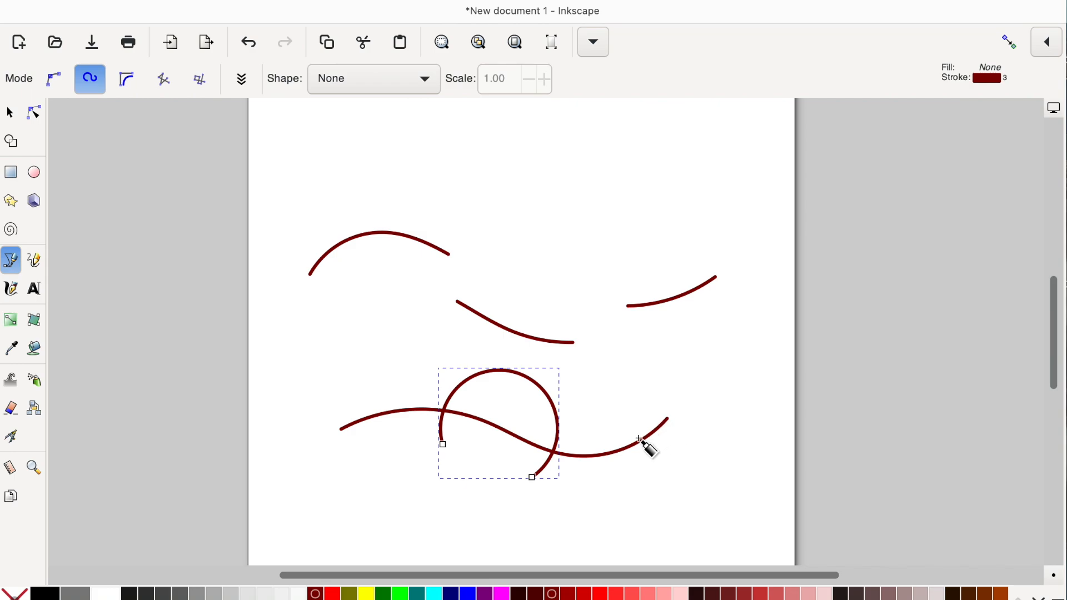
Convert the lower wavy curve's stroke to a path.
click(34, 114)
click(383, 414)
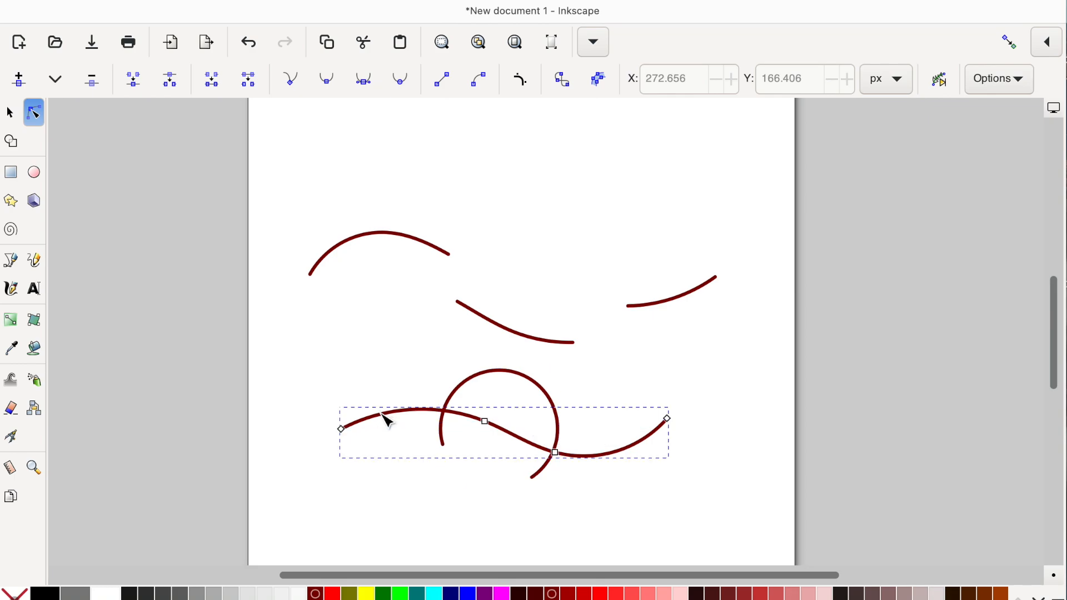
click(598, 88)
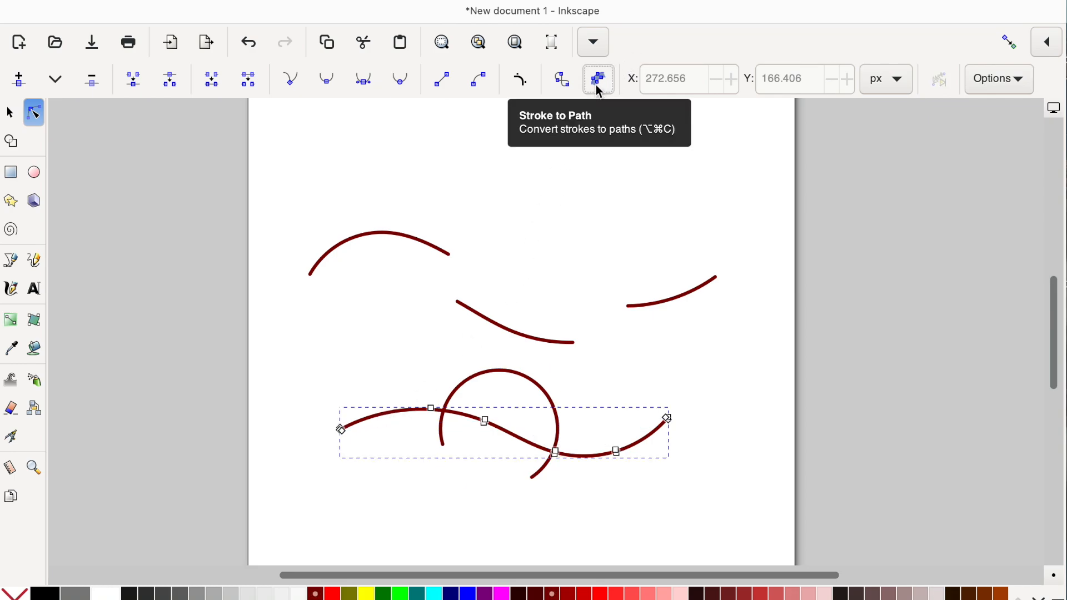
Add the lower arc to the selection and split the converted curve with the Division path operation.
shift+click(506, 371)
click(300, 1)
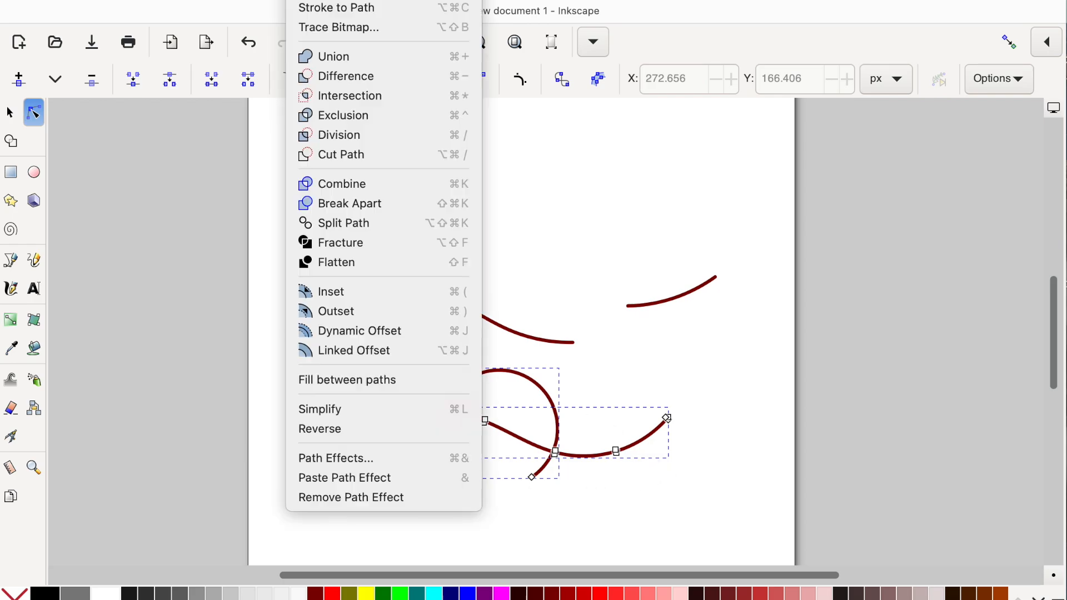
click(335, 134)
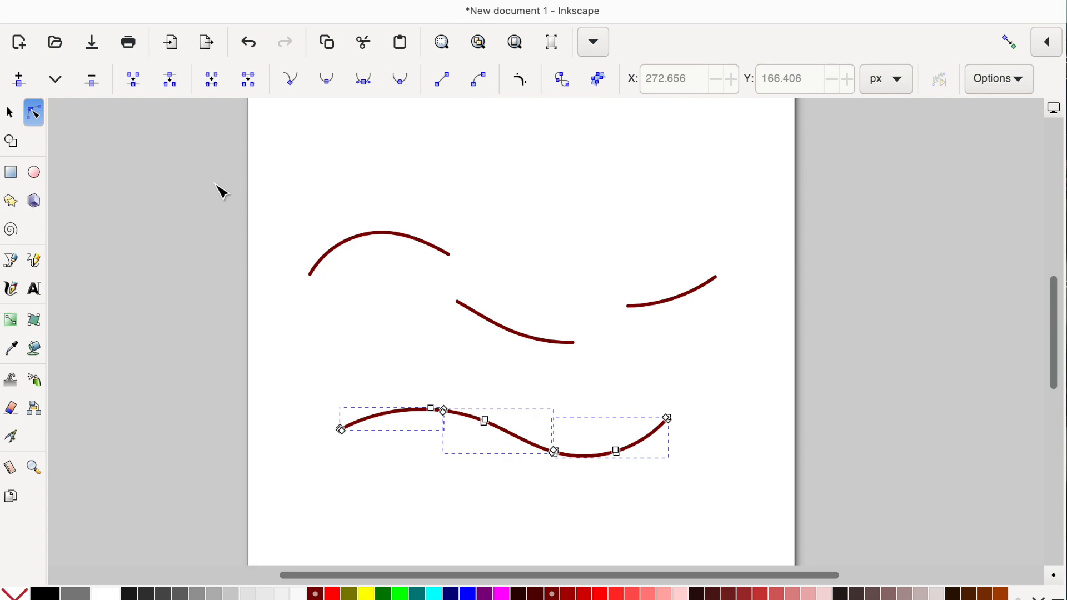
Deselect the divided pieces and move them apart individually so gaps separate the three lower segments.
click(10, 113)
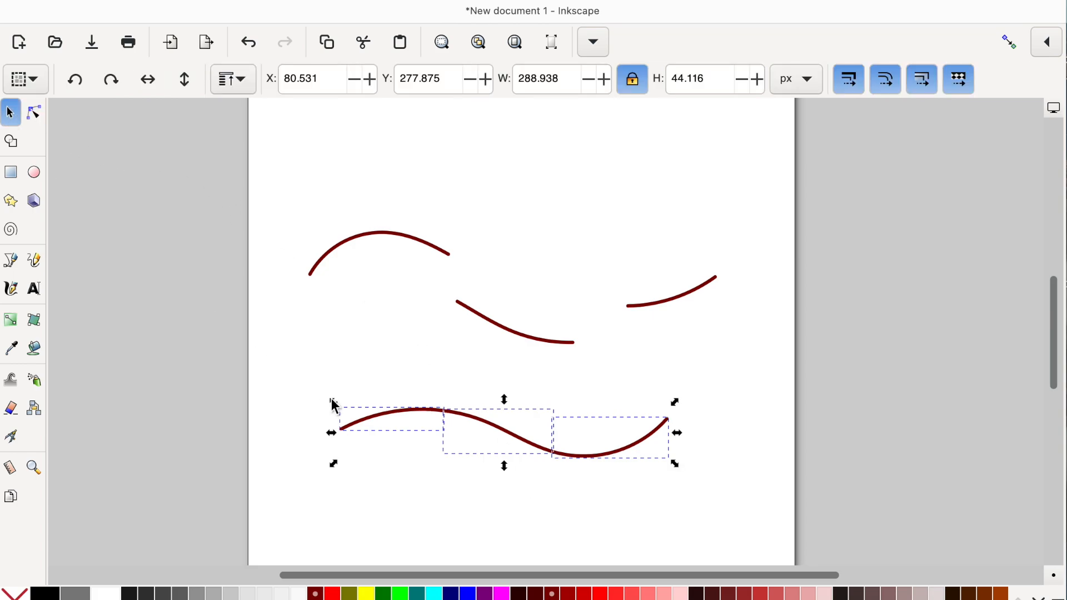
click(525, 519)
drag(569, 456, 631, 451)
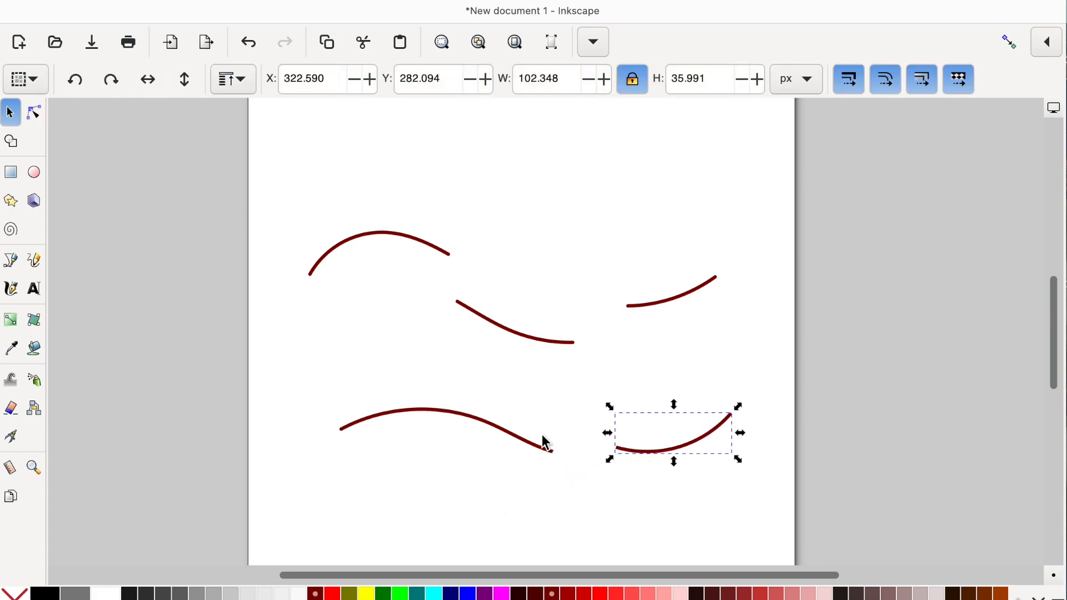
drag(509, 431, 533, 439)
drag(436, 416, 425, 416)
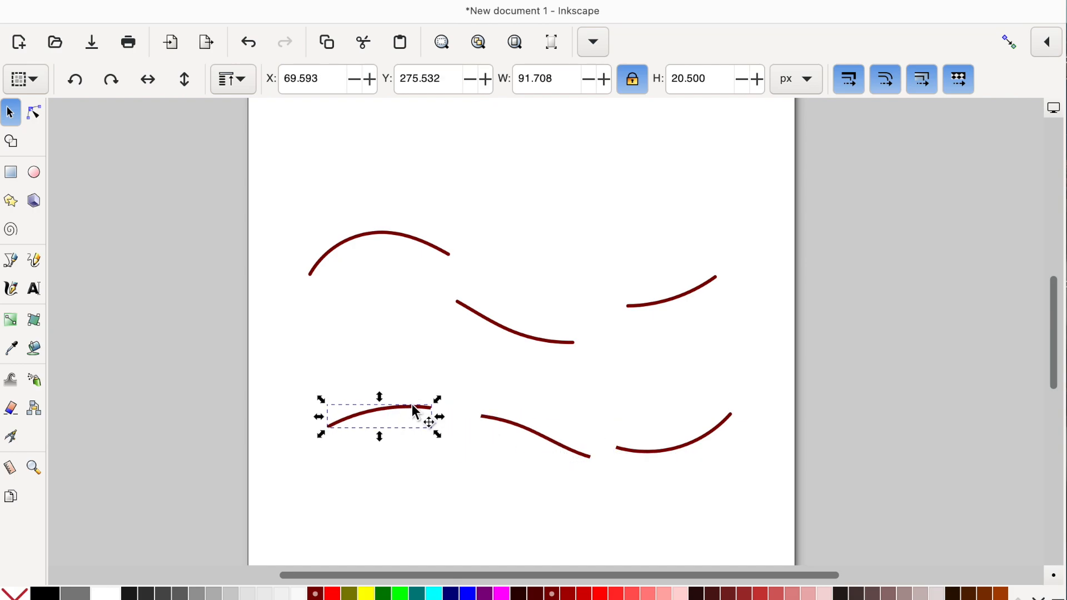
click(476, 485)
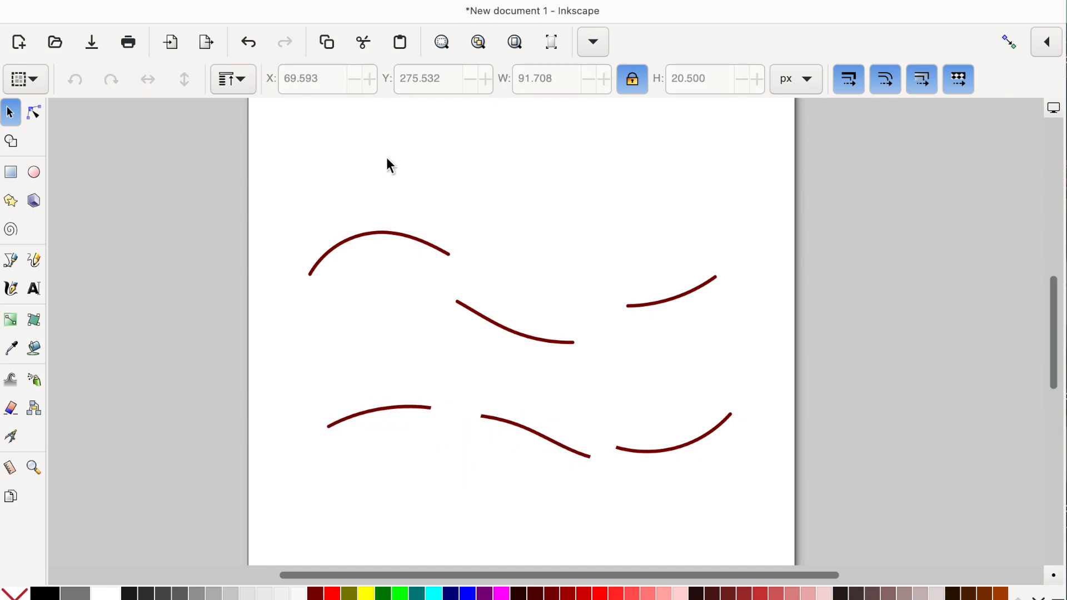
Draw a third wavy four-point Spiro curve near the page's upper part, above the existing segments.
click(11, 259)
click(332, 157)
click(431, 156)
click(517, 179)
double_click(627, 165)
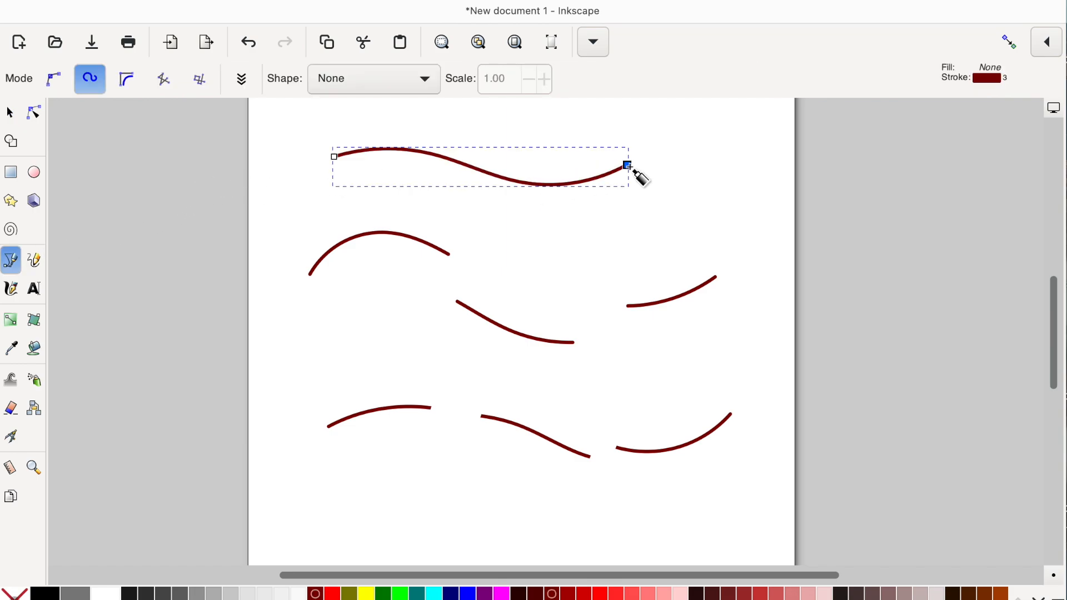
Break the top curve at its second inner node and pull the two loose ends apart vertically.
click(34, 112)
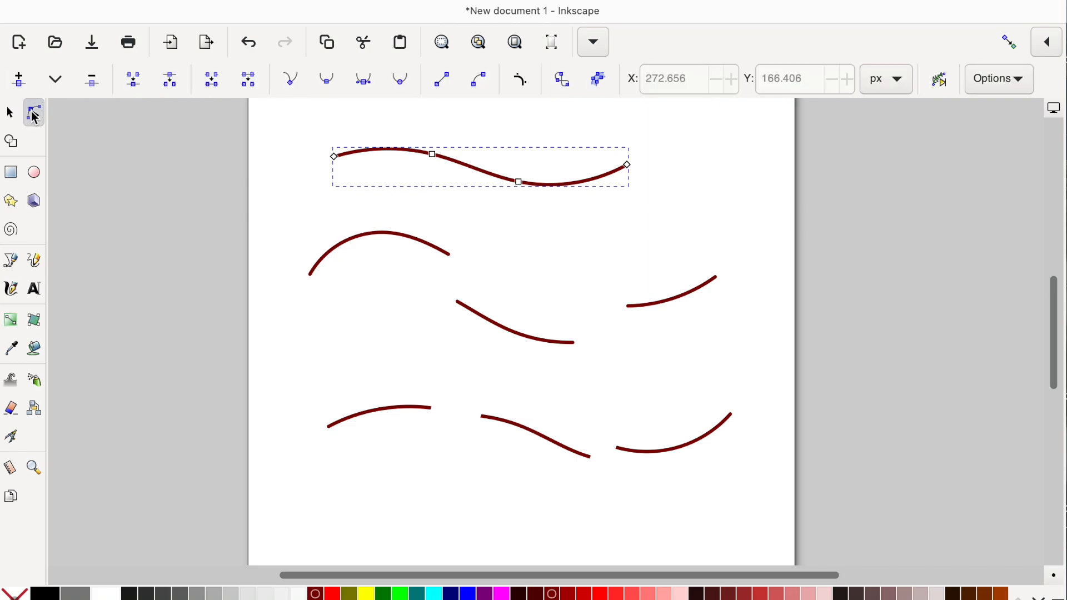
click(518, 182)
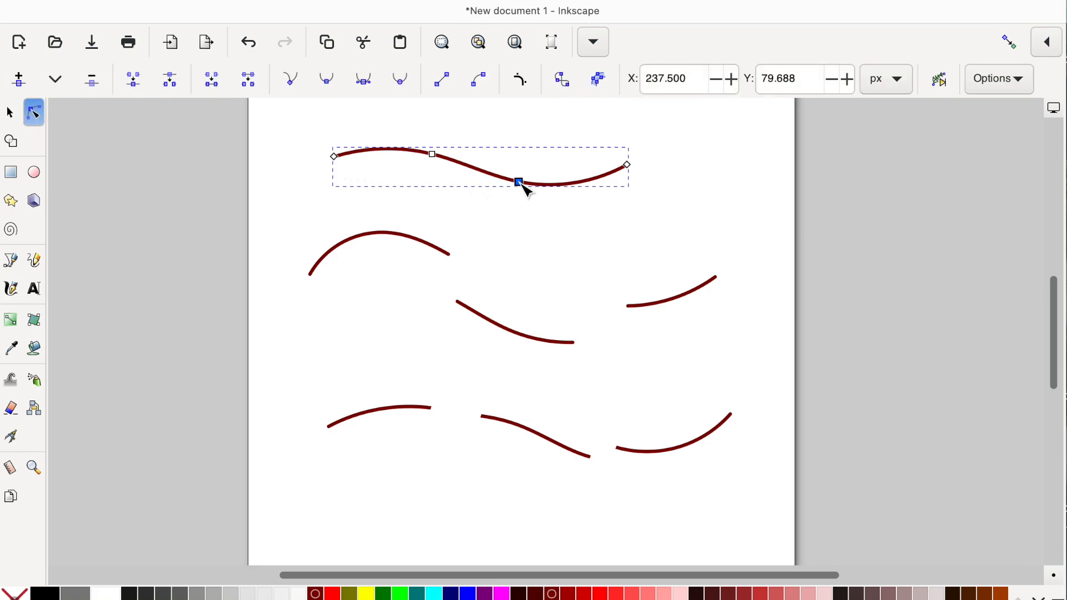
click(176, 86)
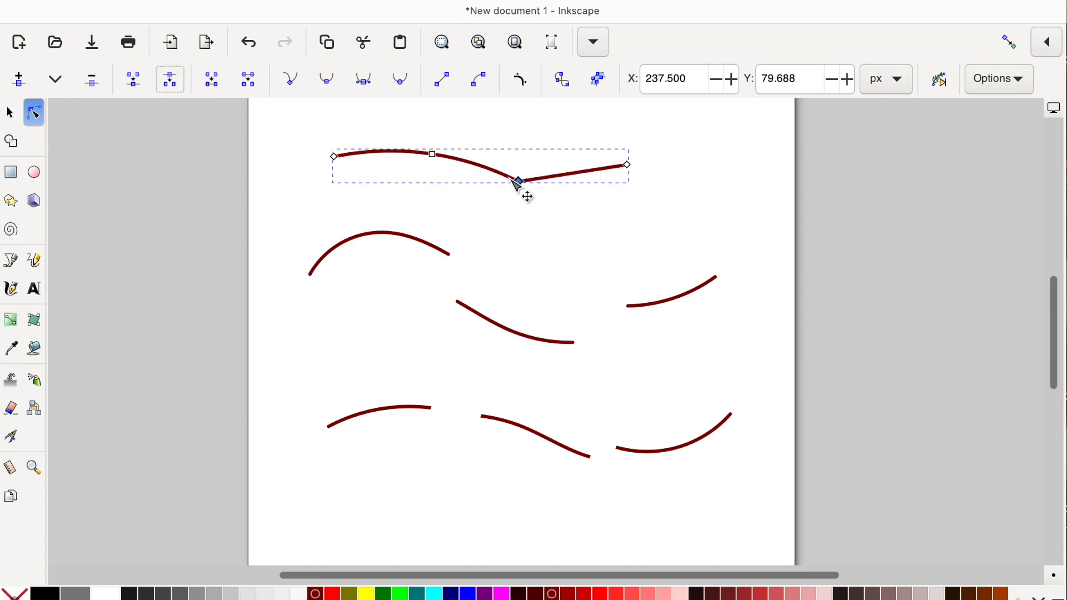
mouse_move(518, 182)
mouse_down()
mouse_move(520, 197)
mouse_move(521, 173)
mouse_up()
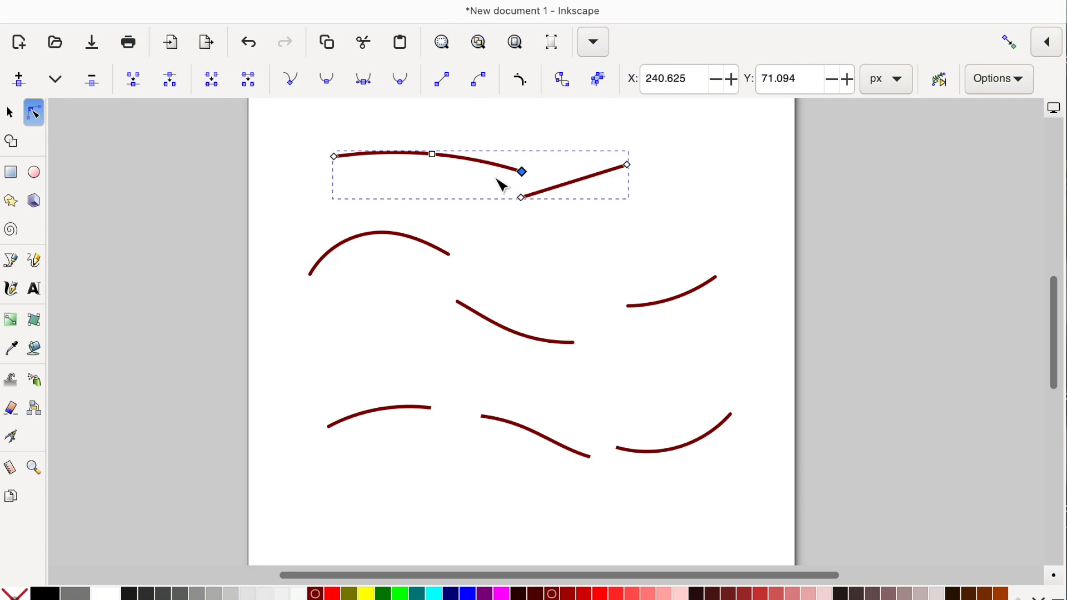
Turn the two parts of the broken top curve into separate objects with Break Apart and clear the selection.
click(303, 1)
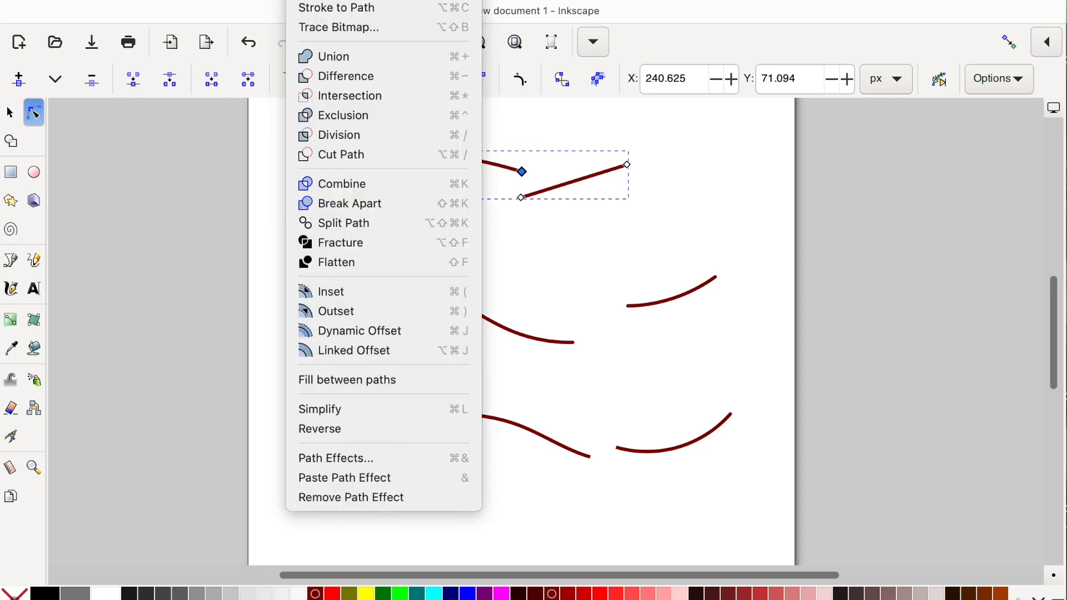
click(344, 203)
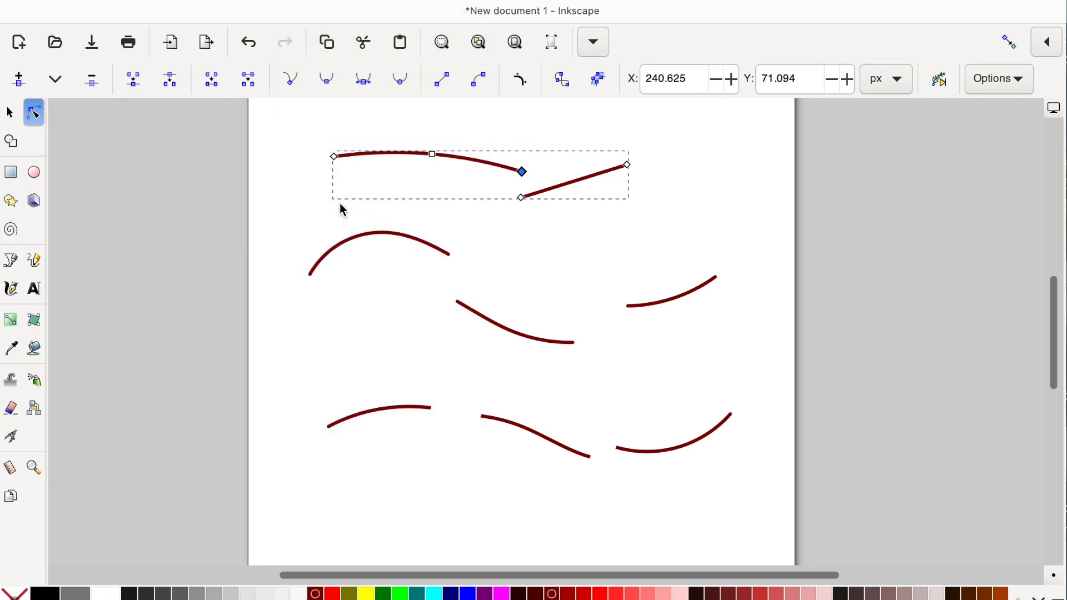
click(484, 206)
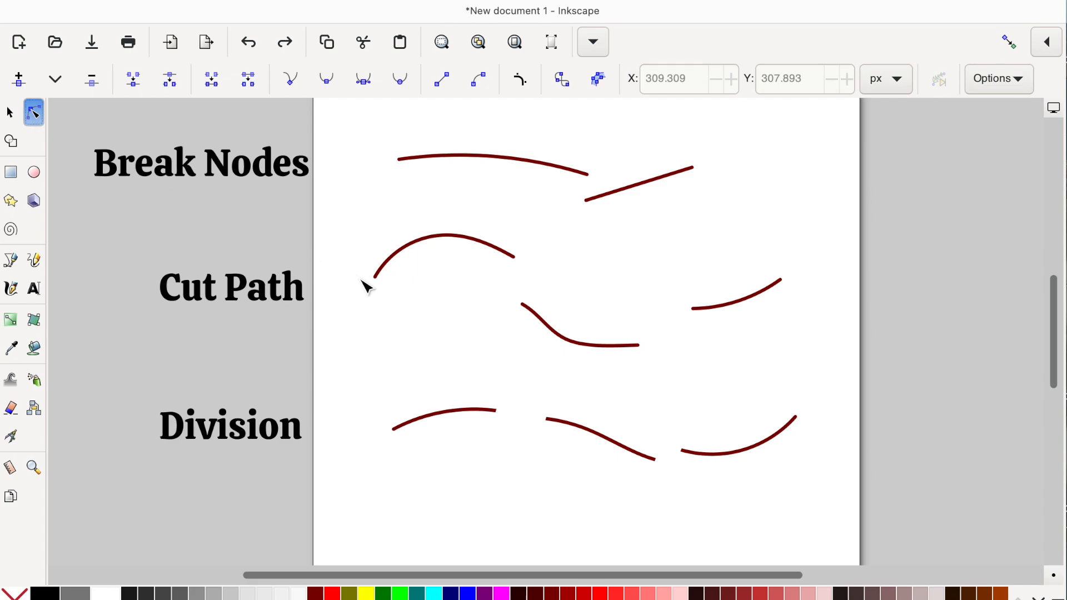
Reshape the middle and right Cut Path segments by moving each one's inner node upward.
click(558, 335)
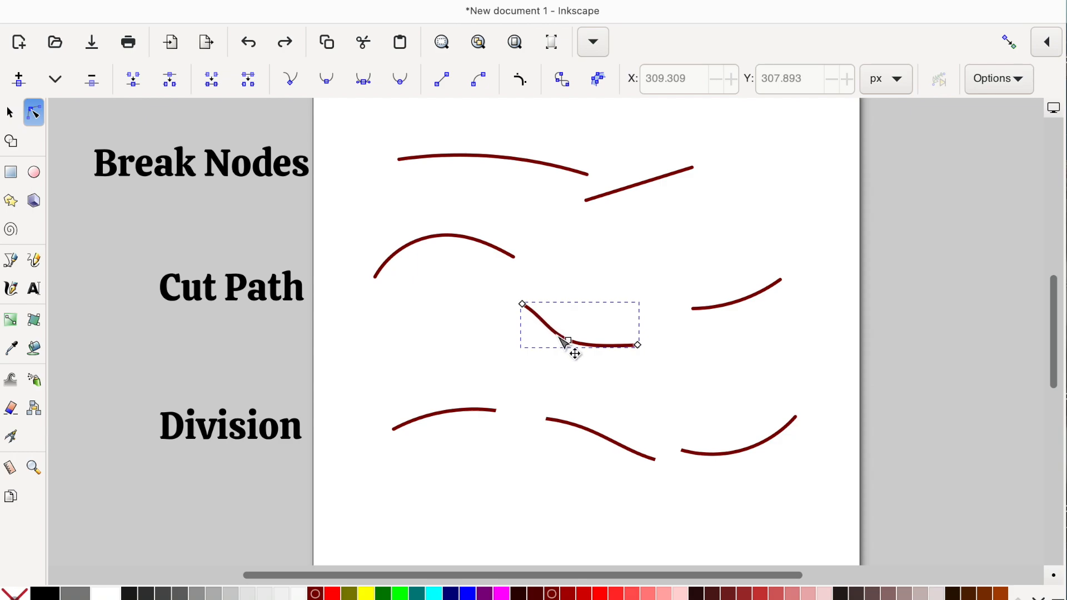
drag(572, 342, 610, 259)
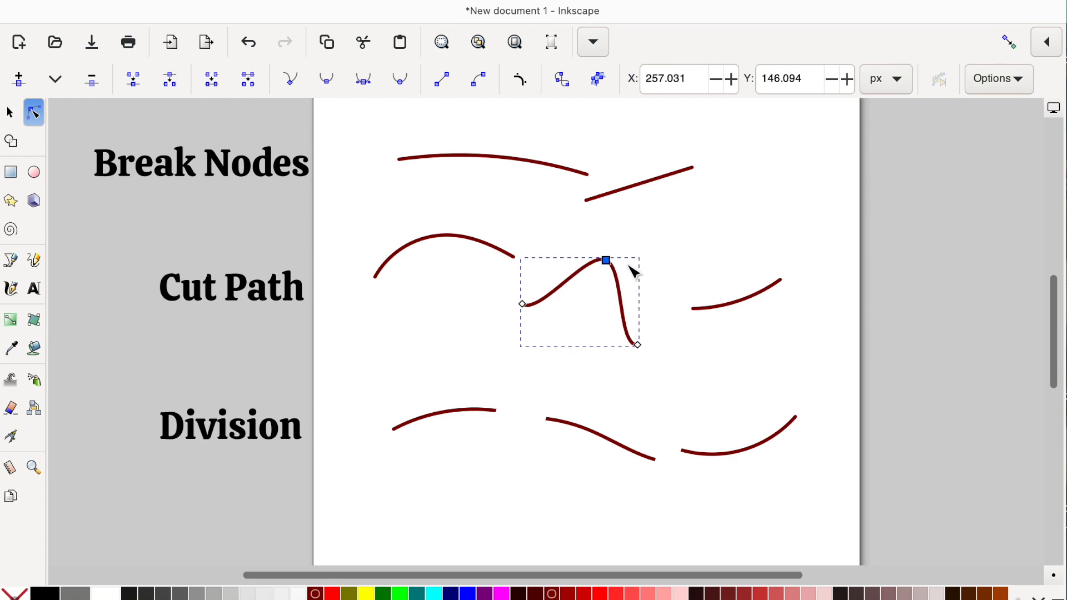
click(745, 310)
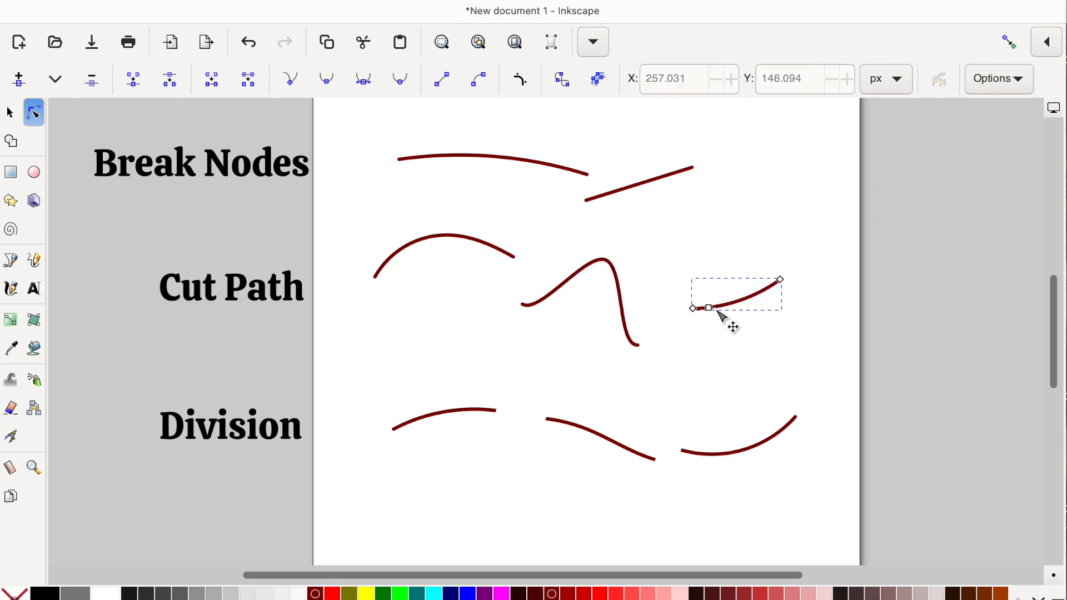
drag(709, 308, 696, 260)
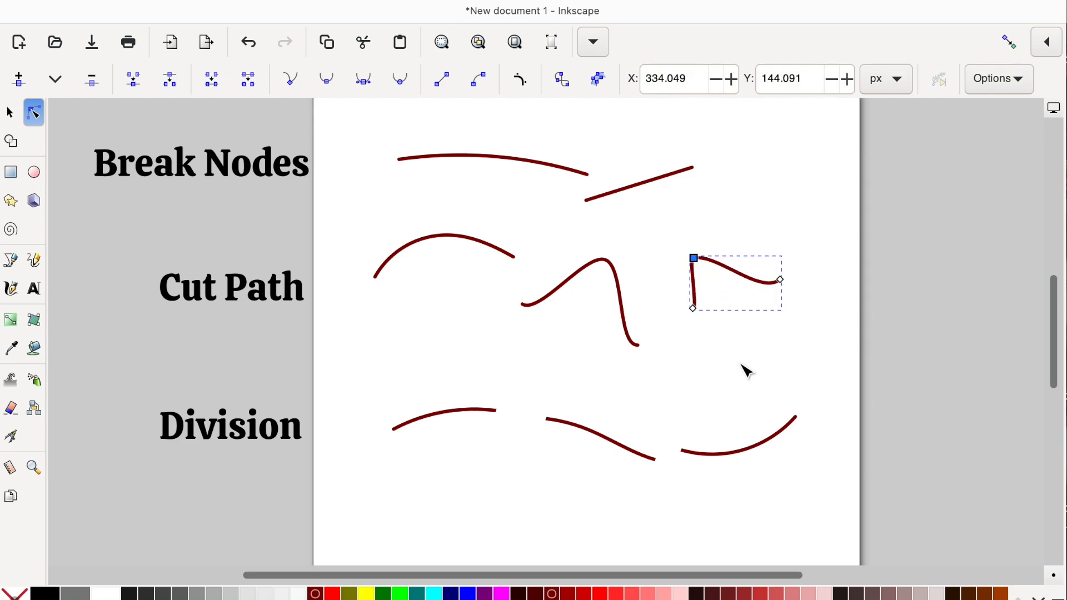
Widen both ends of the middle Division segment by moving one outline node upward at each end.
click(601, 436)
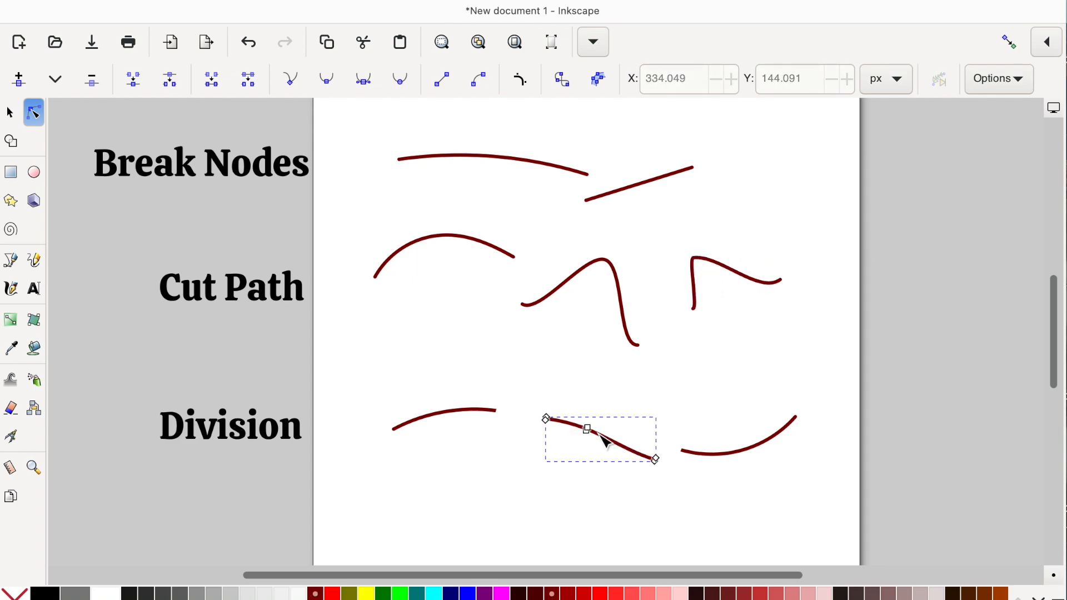
click(588, 429)
drag(660, 462, 668, 445)
drag(548, 421, 558, 404)
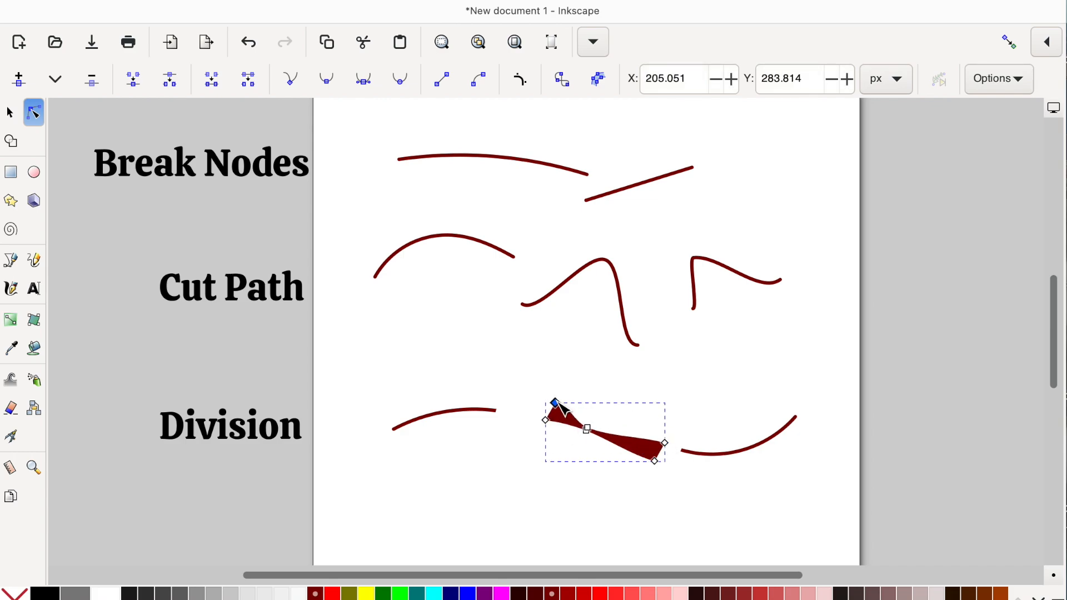
Widen both ends of the right Division segment by moving one outline node upward at each end and clear the selection.
click(727, 453)
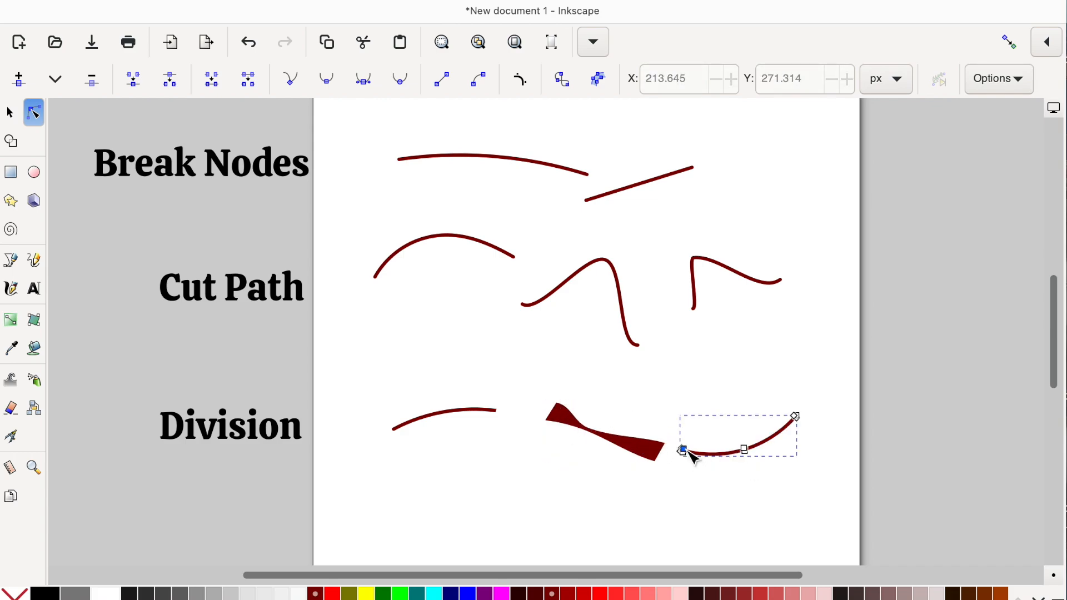
drag(689, 453, 699, 439)
drag(795, 416, 783, 402)
click(834, 498)
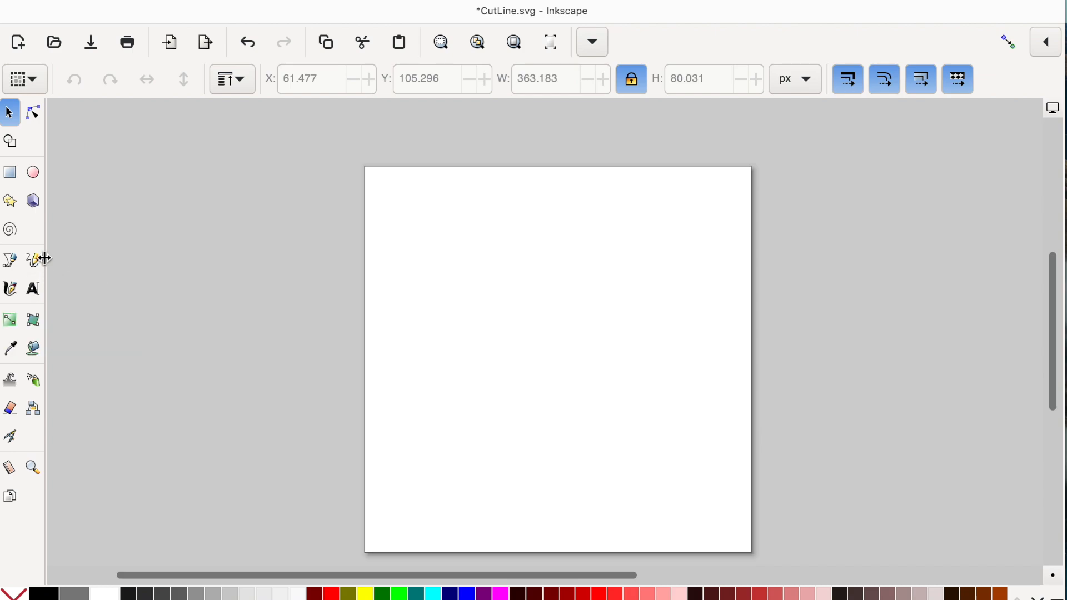
Draw an S-shaped Pen curve about 323 px wide in the page's upper half and a rectangle about 116 × 122 px over its middle.
click(12, 267)
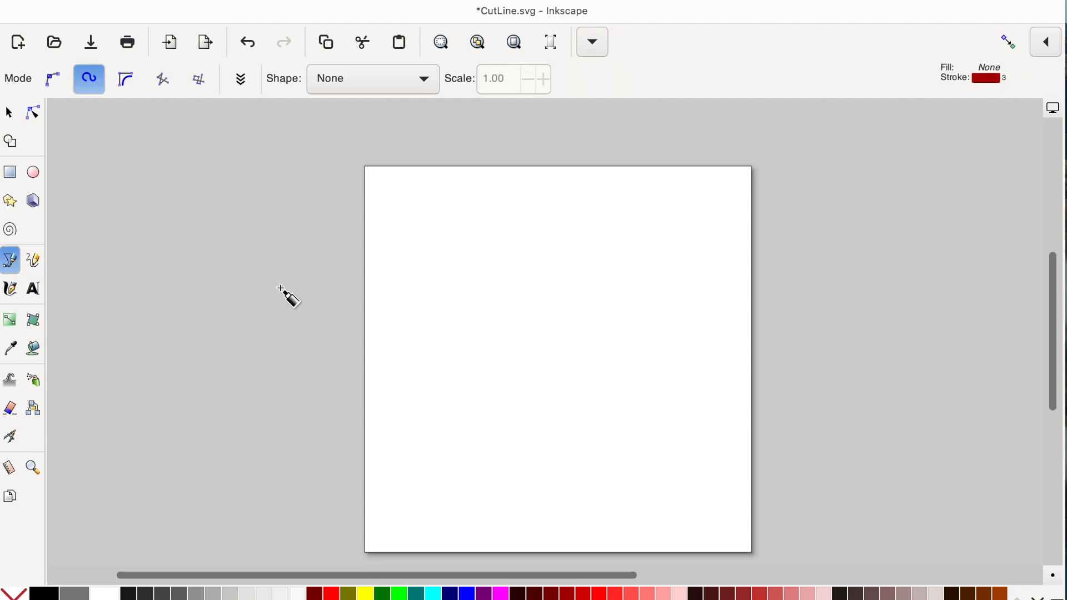
click(395, 311)
click(436, 260)
click(532, 315)
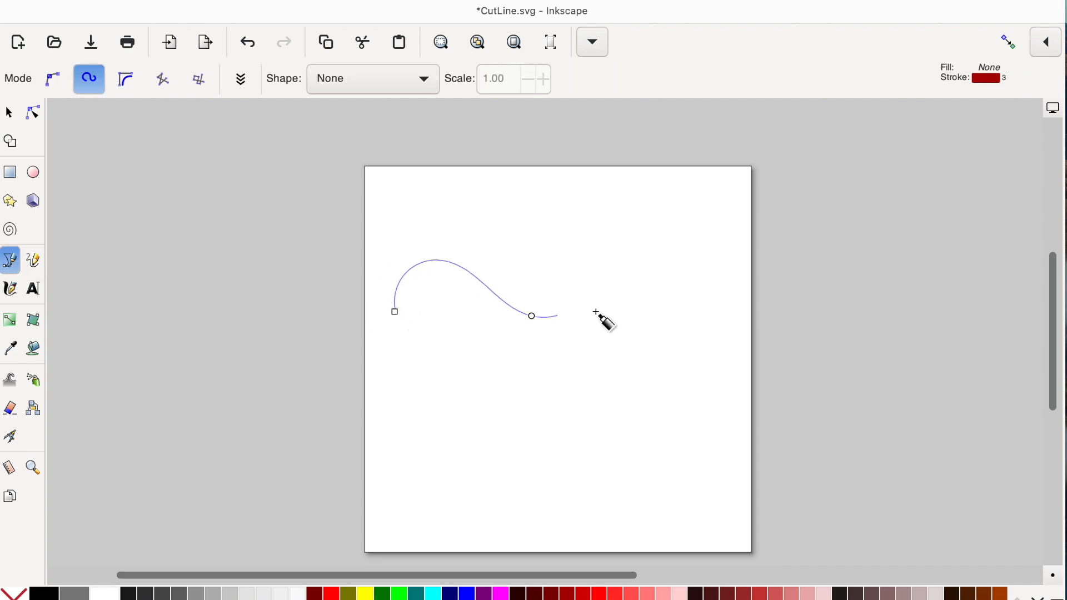
double_click(655, 304)
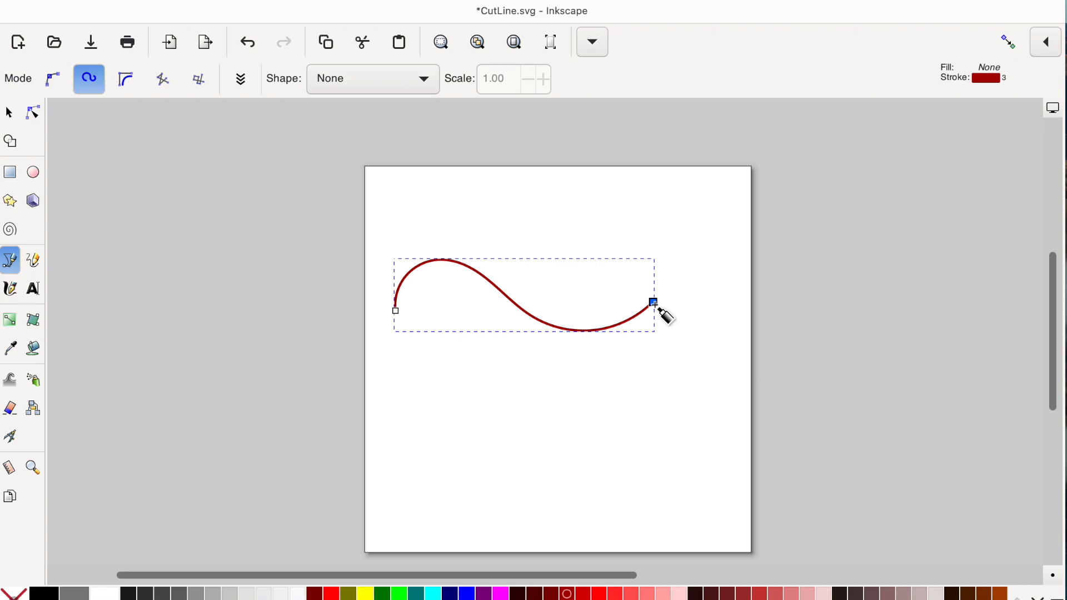
click(16, 185)
drag(496, 264, 589, 362)
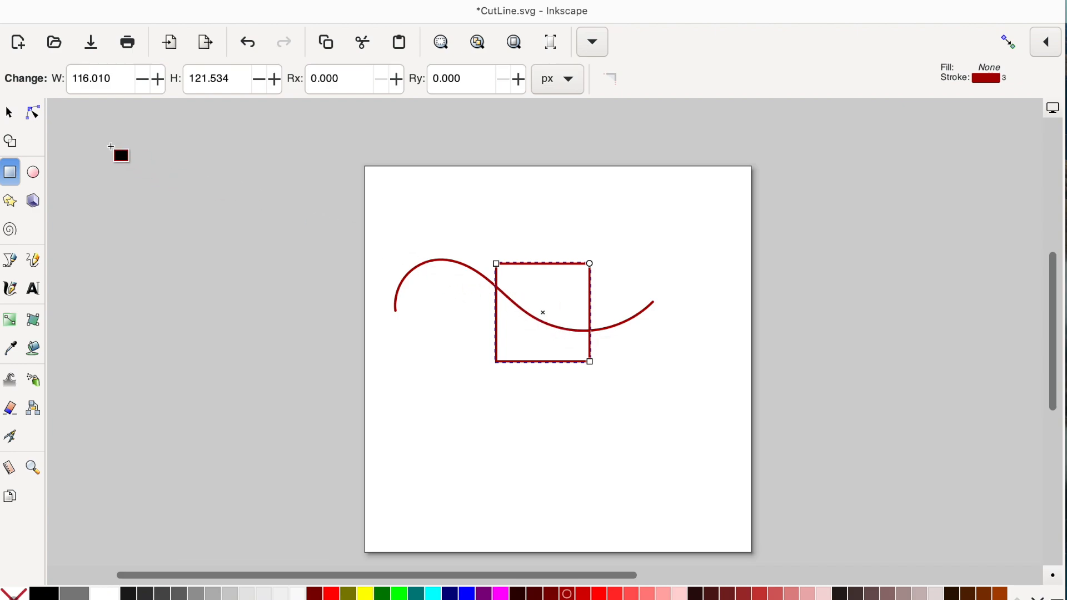
Split the S-shaped curve where the rectangle crosses it using Cut Path on both objects and clear the selection.
click(8, 112)
drag(354, 203, 686, 417)
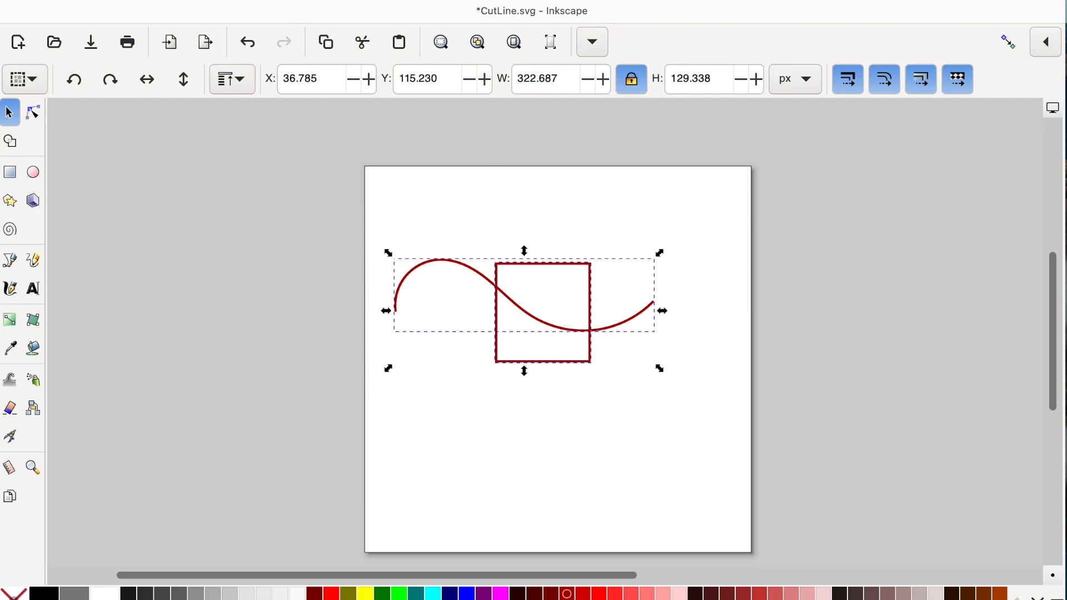
click(301, 1)
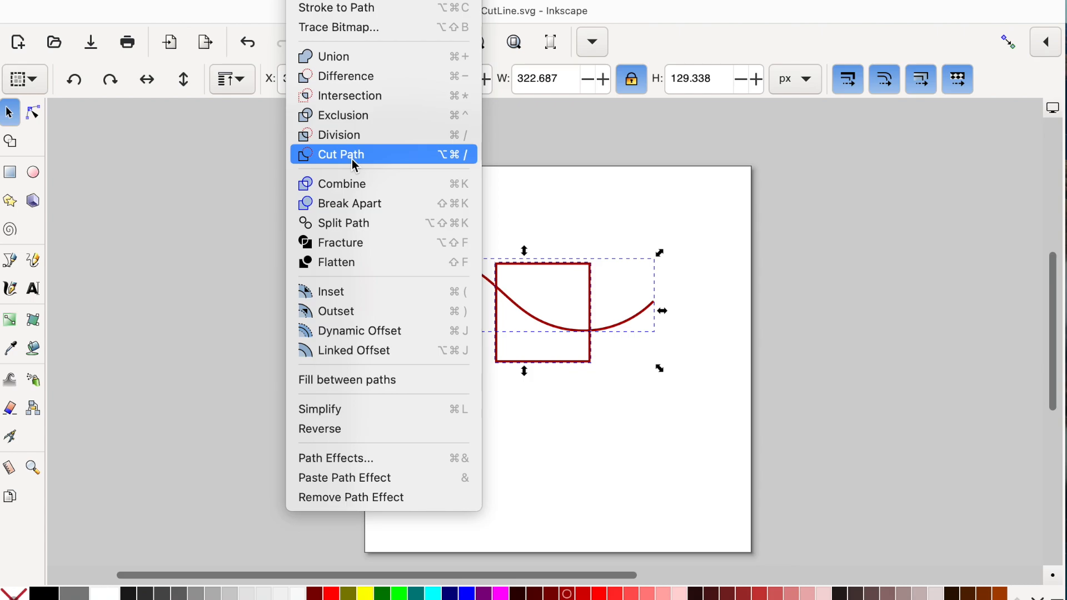
click(333, 154)
click(533, 463)
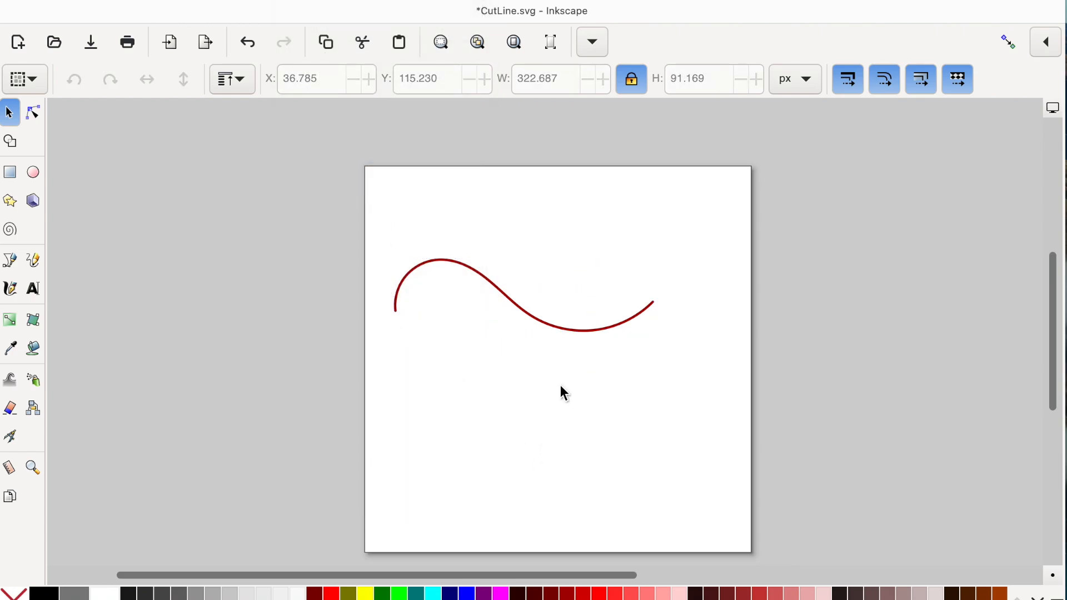
Separate the three segments of the cut upper curve by moving each one slightly so gaps open between them.
drag(639, 321, 662, 298)
drag(545, 317, 555, 305)
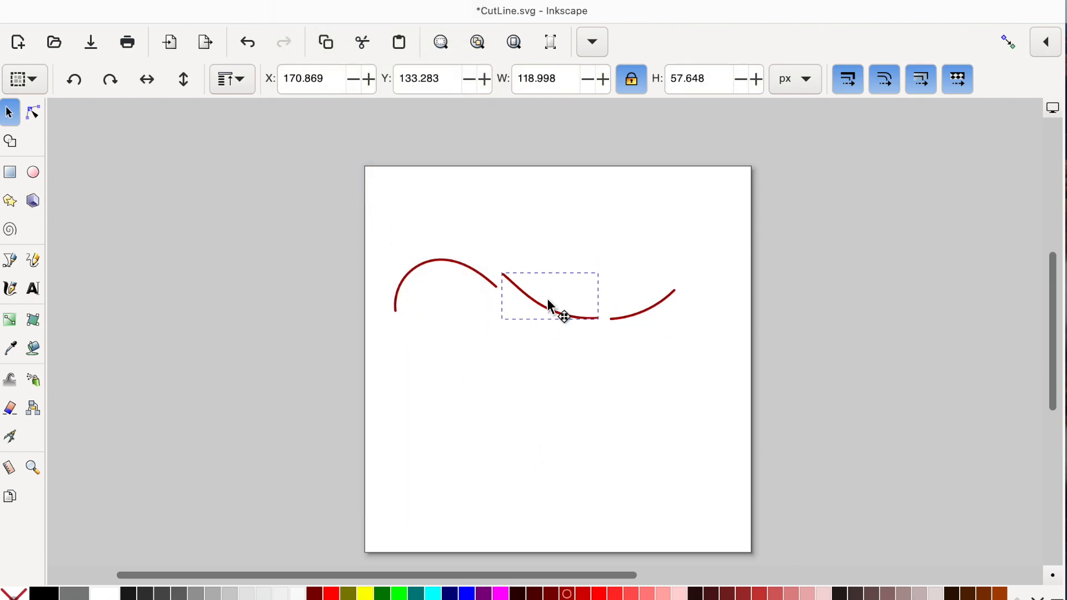
drag(489, 284, 470, 269)
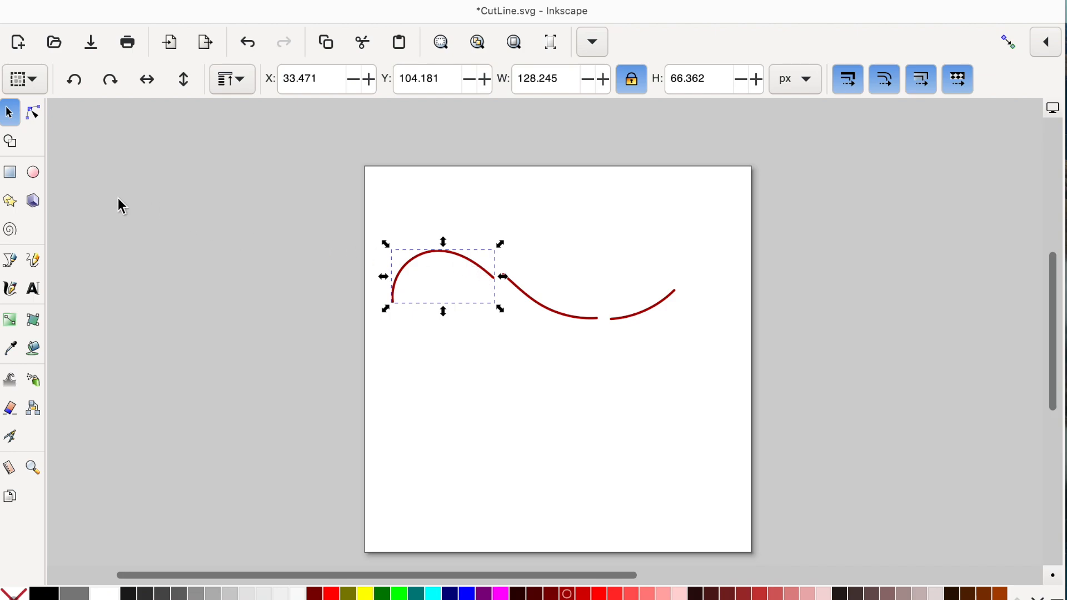
Draw a second wavy Pen curve about 334 px wide below the first and an ellipse about 82 × 91 px over its middle.
click(10, 261)
click(445, 391)
click(511, 370)
click(565, 394)
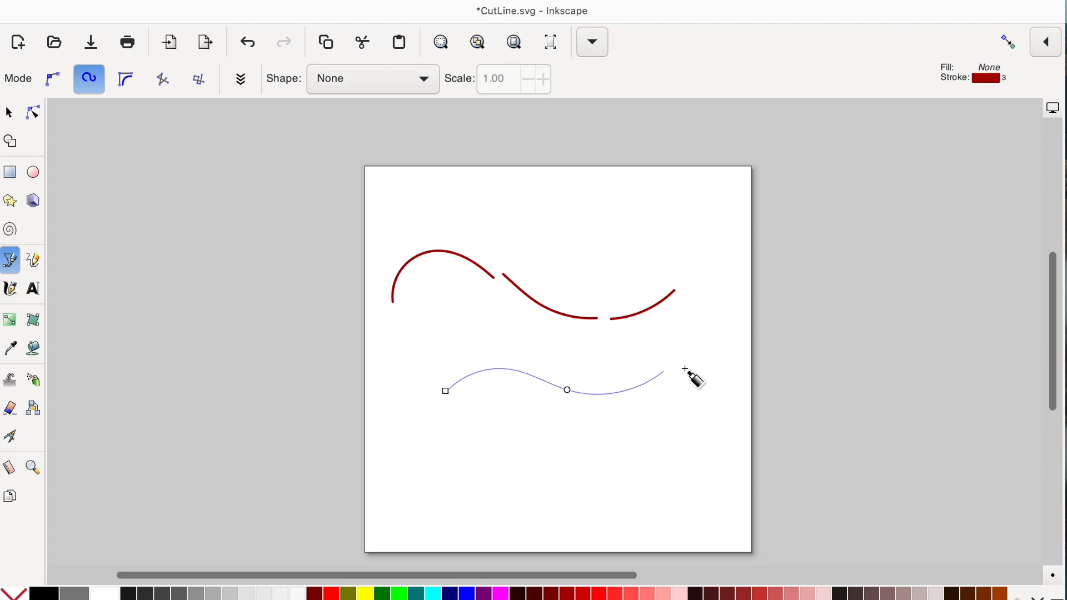
double_click(715, 366)
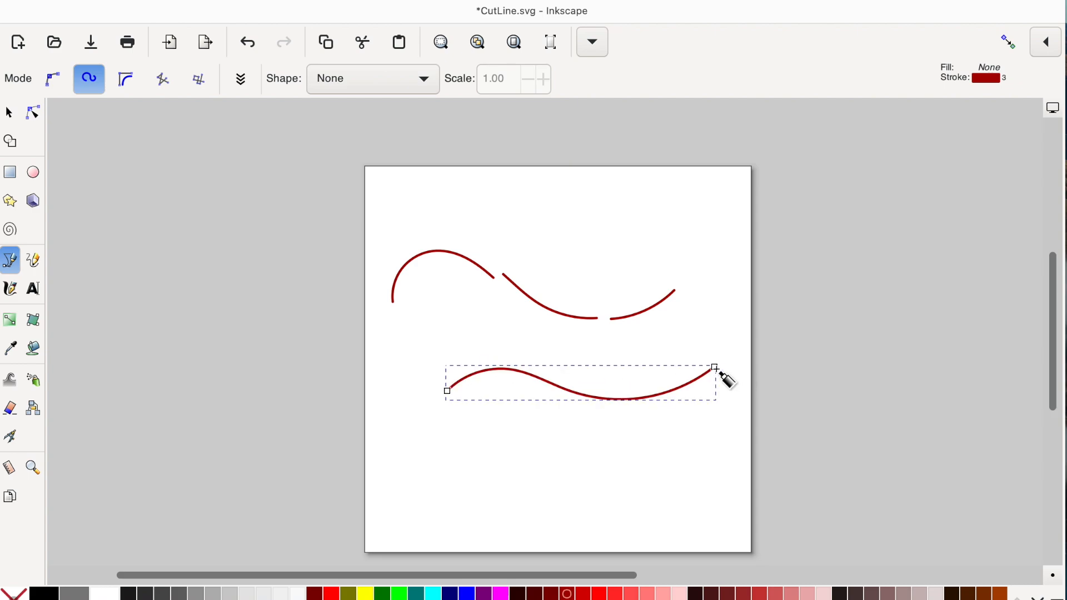
click(33, 172)
mouse_move(541, 360)
mouse_down()
mouse_move(545, 380)
mouse_move(604, 434)
mouse_up()
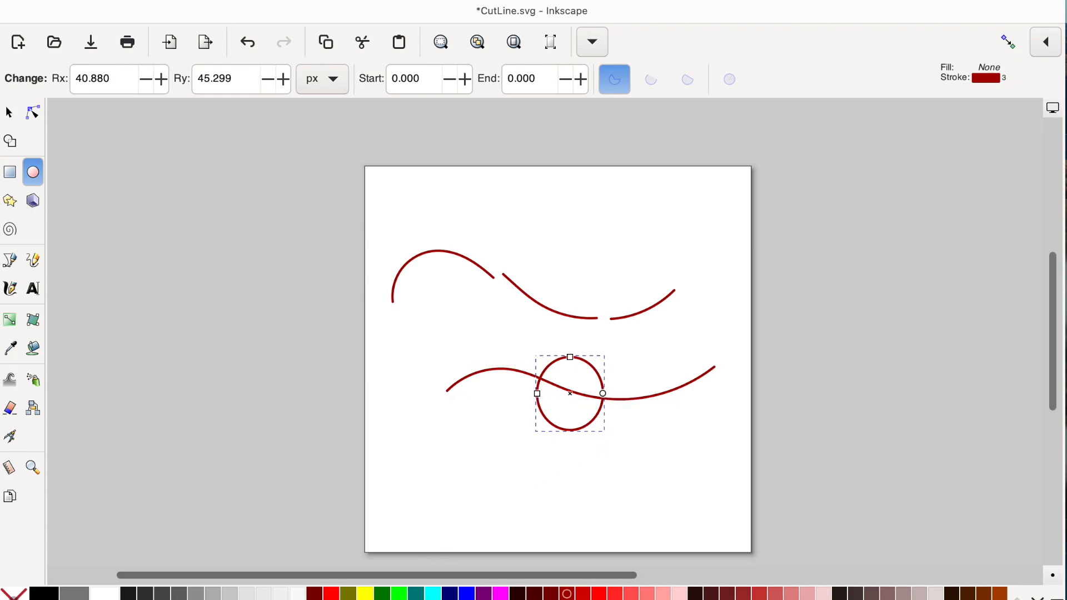
Fill the ellipse with red and remove its stroke.
click(580, 594)
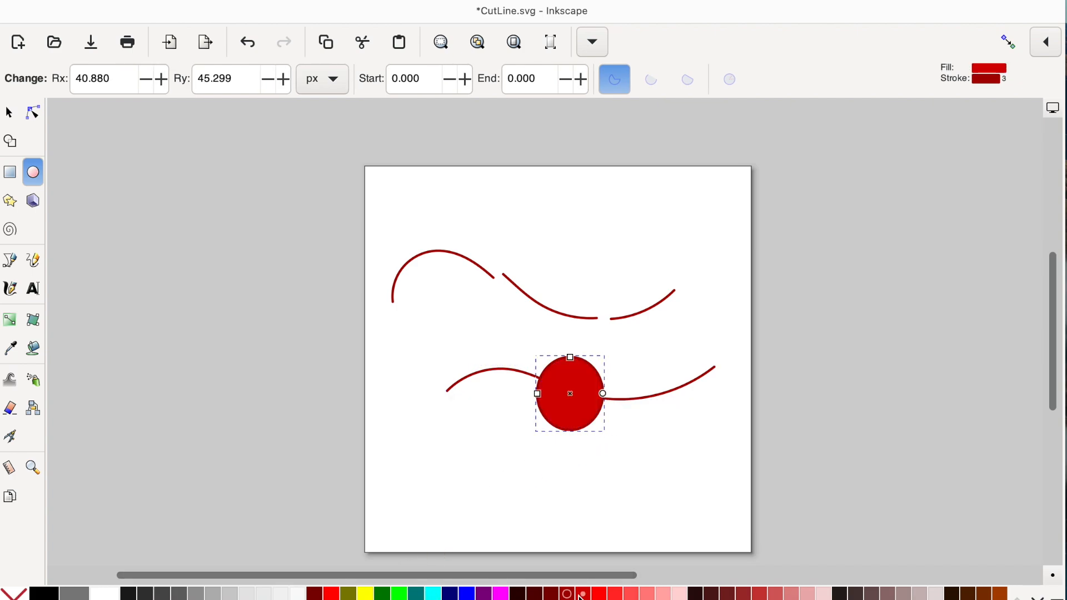
key(ctrl+z)
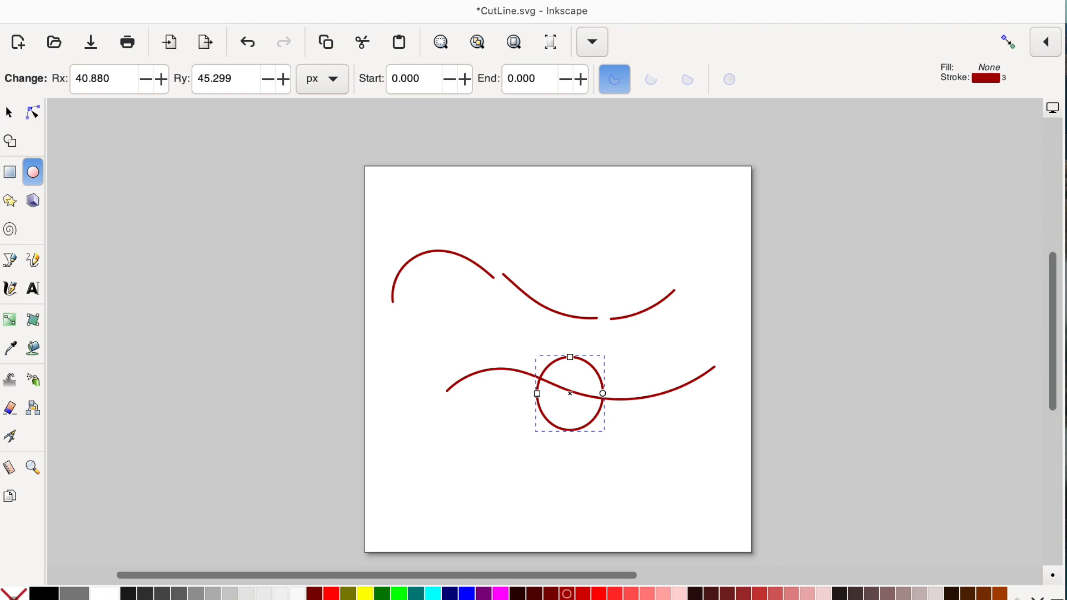
click(582, 594)
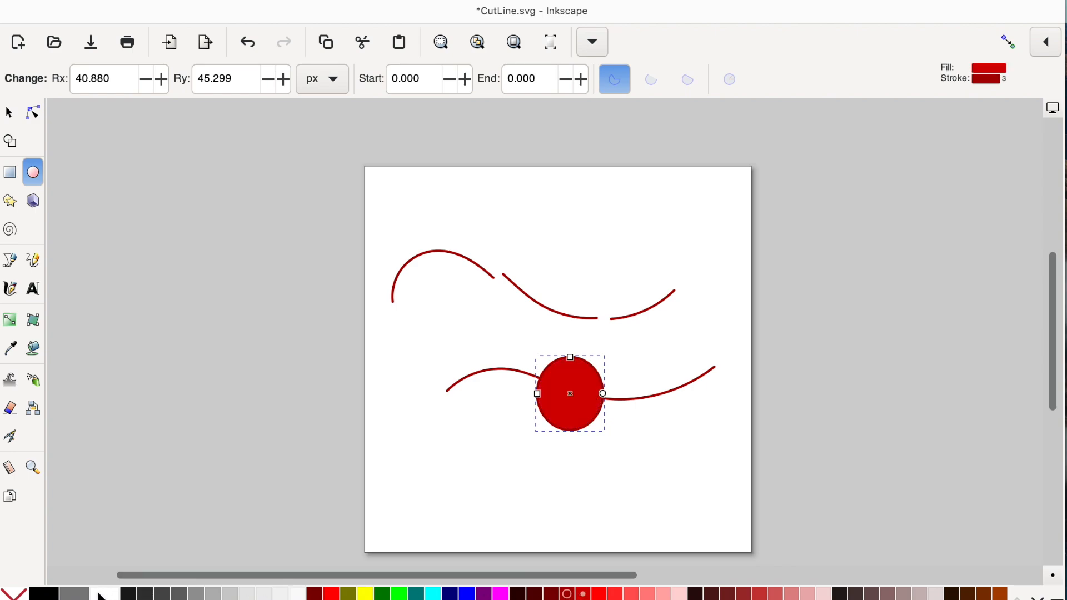
shift+click(14, 593)
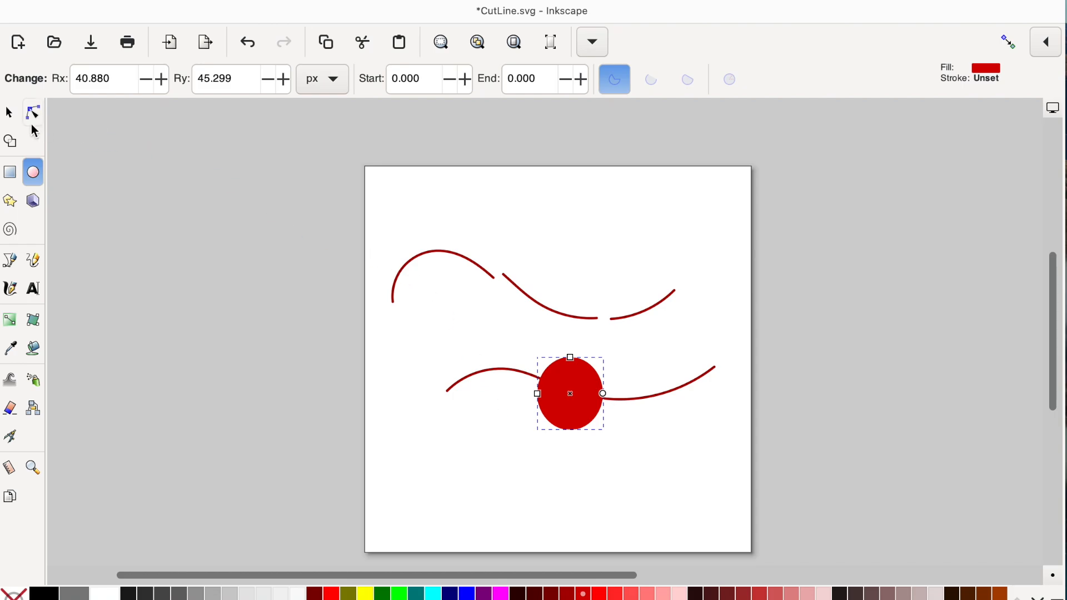
Split the lower wavy curve with the red ellipse using Cut Path on both objects and clear the selection.
click(8, 115)
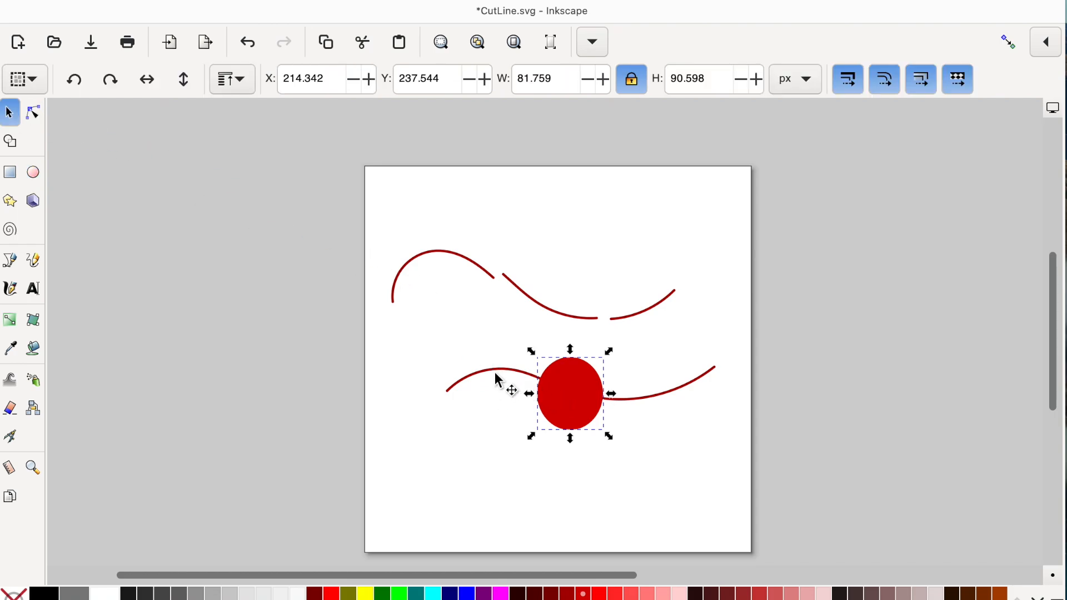
shift+click(496, 376)
click(309, 1)
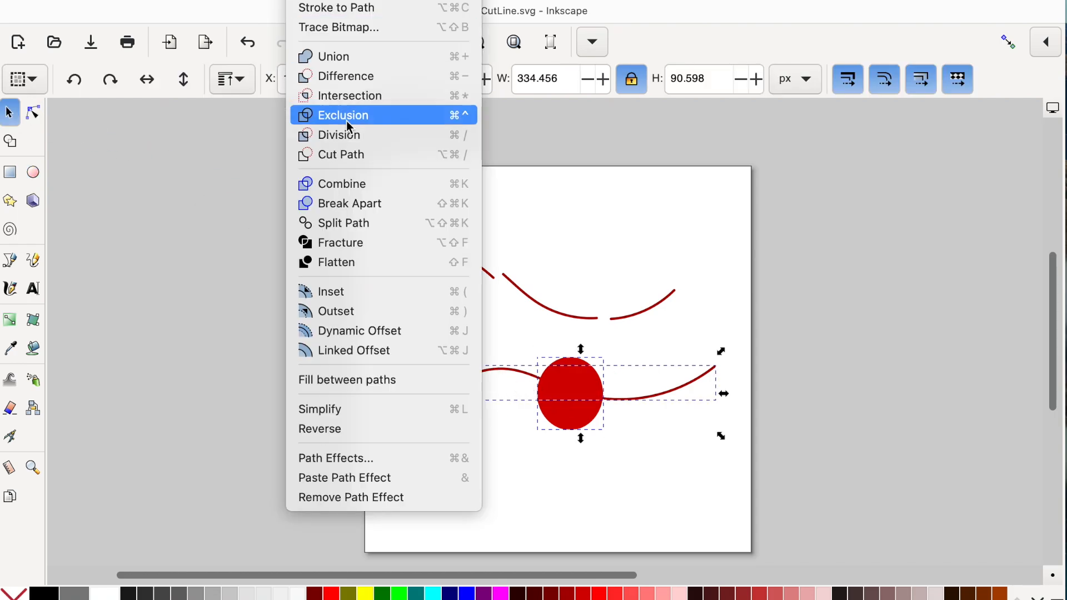
click(368, 158)
click(512, 416)
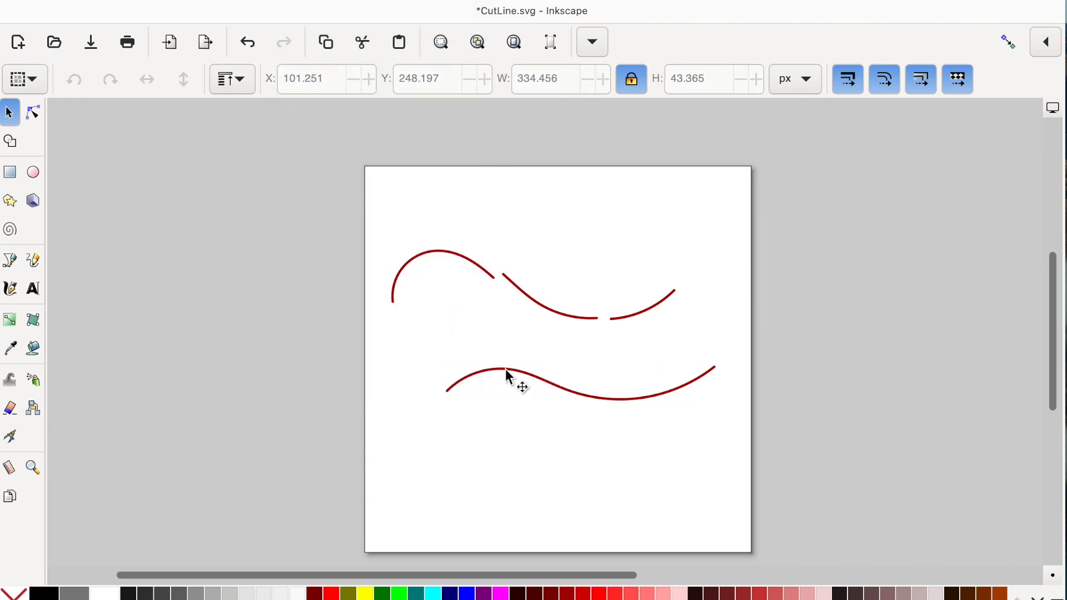
Separate the three segments of the cut lower curve, moving the outer ones outward and centring the middle one between them.
drag(507, 376, 476, 374)
drag(582, 398, 566, 398)
drag(639, 396, 656, 394)
drag(567, 396, 581, 399)
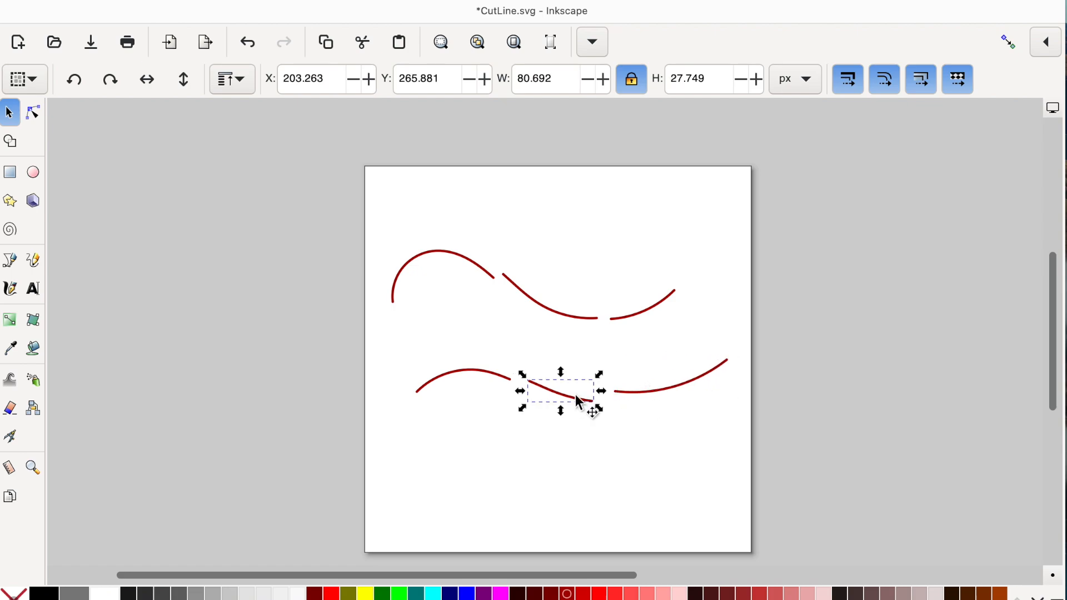